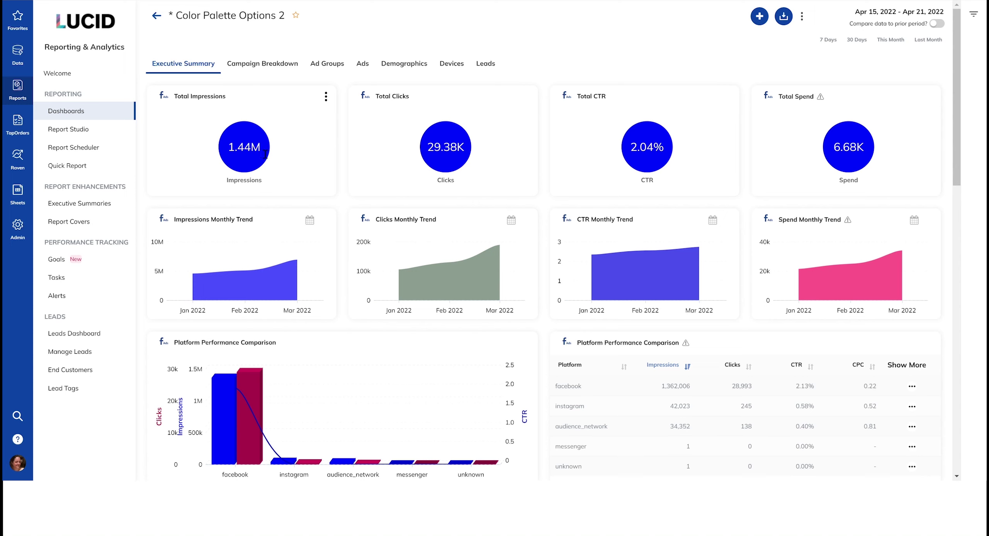
- Open the Total Impressions widget for editing and set its big-number plot type to Default
left_click(325, 96)
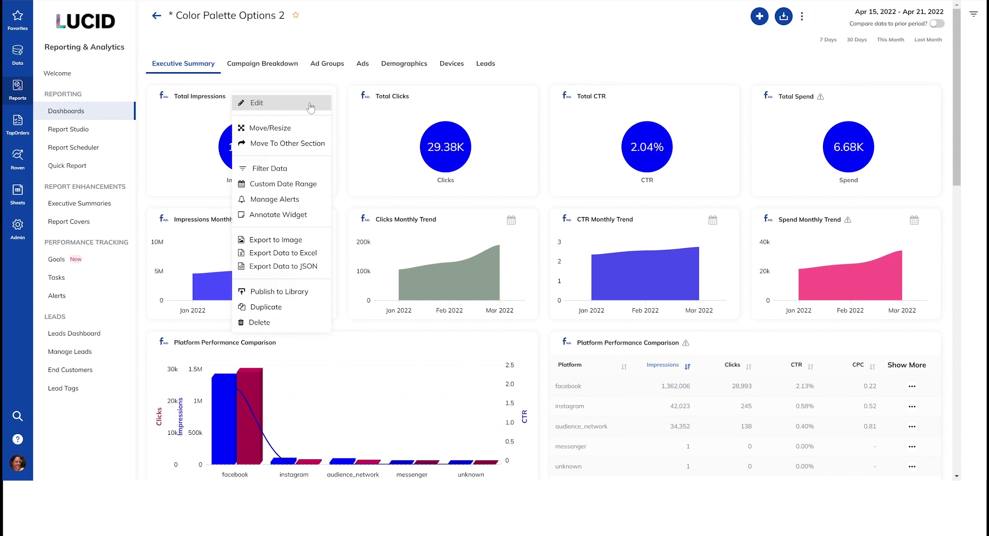
left_click(309, 103)
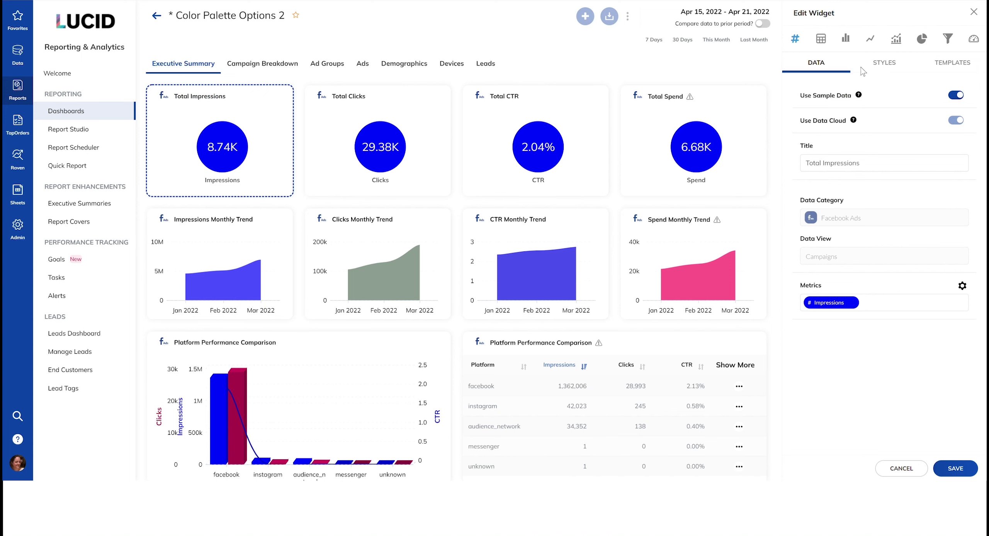
left_click(890, 70)
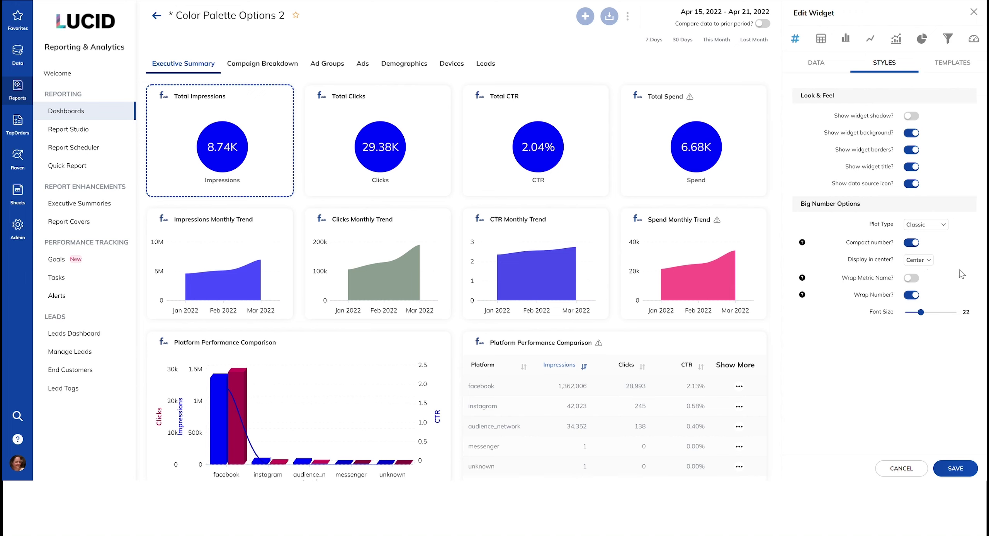
left_click(930, 236)
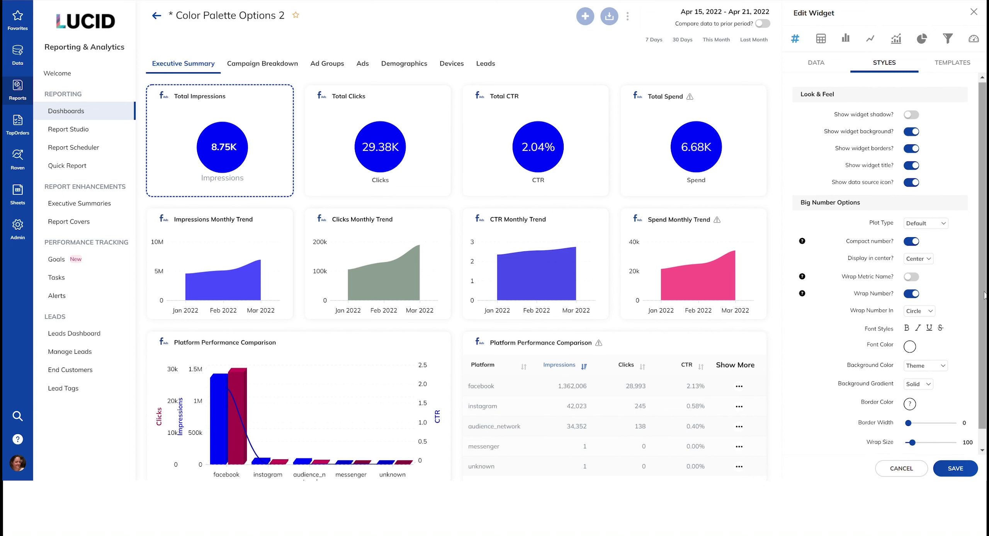
- Turn on metric name wrapping for the Total Impressions widget, with number wrapping enabled
scroll(969, 282, "down", 1)
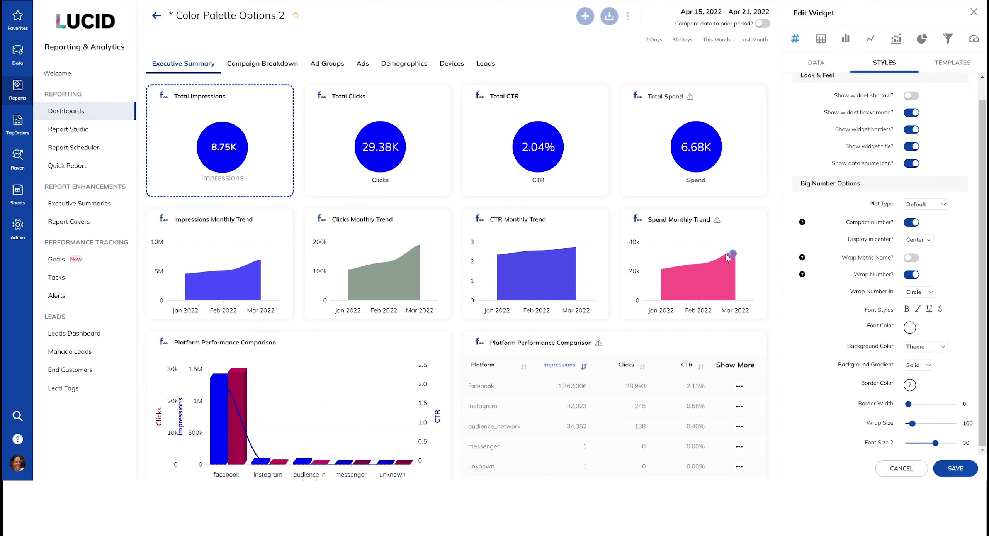
left_click(913, 276)
left_click(918, 278)
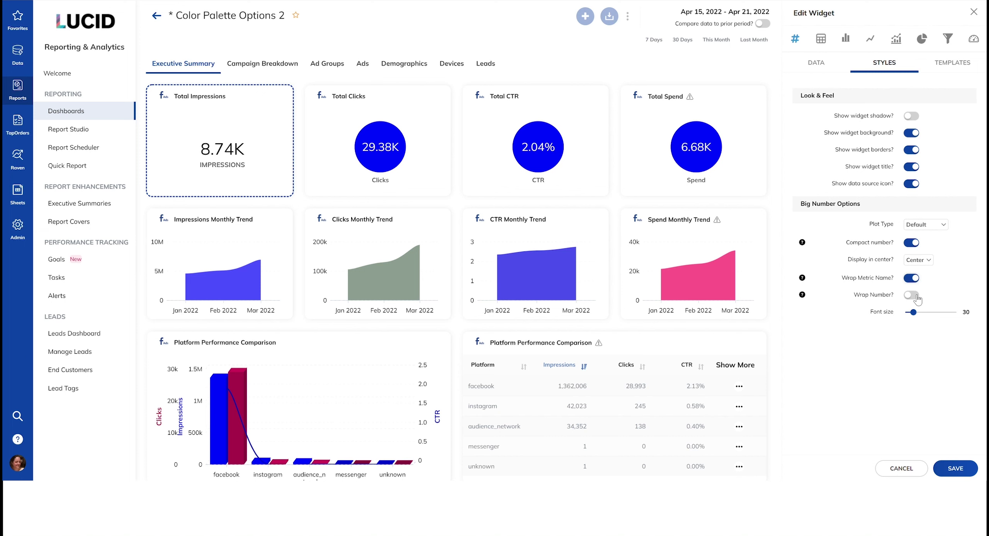
left_click(916, 295)
scroll(965, 335, "down", 1)
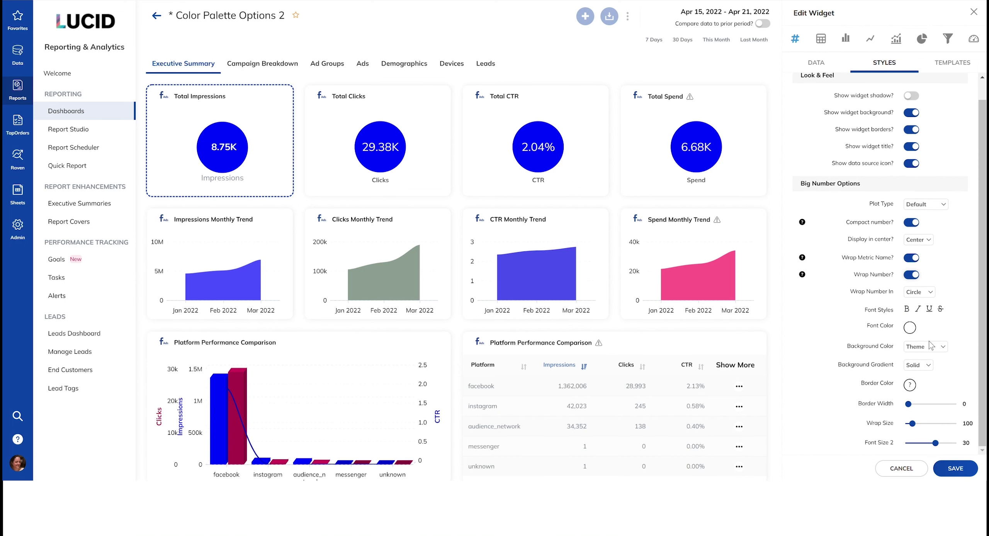
- Wrap the Total Impressions number in a Square and save the widget
left_click(931, 293)
left_click(927, 315)
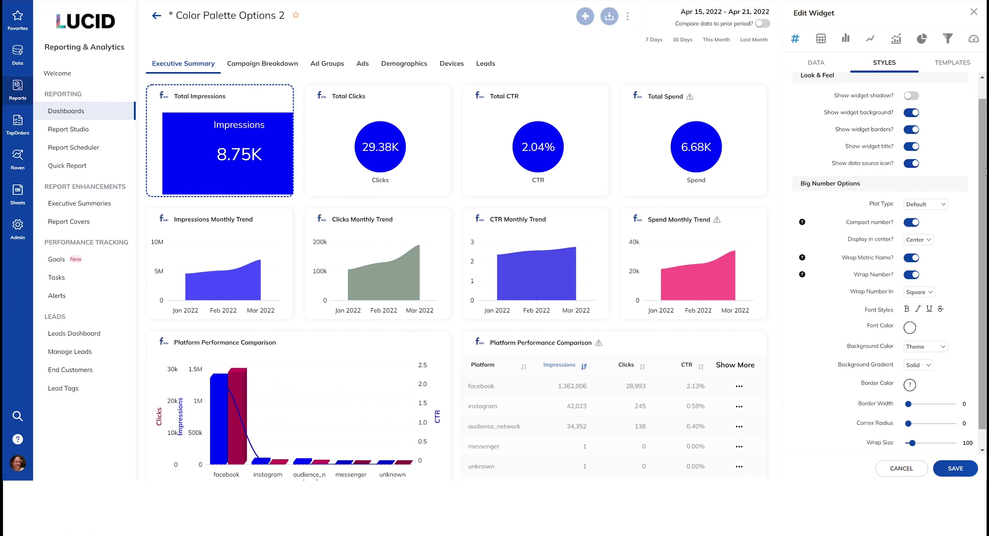
left_click(962, 469)
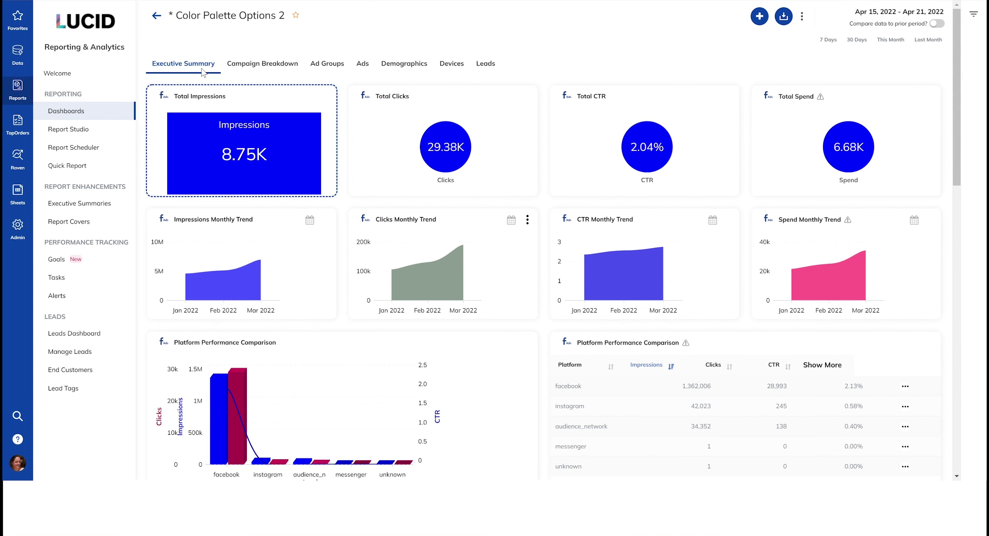
- Resize the Total Impressions widget to span three columns and two rows of the dashboard, and finish the layout change
left_click(801, 16)
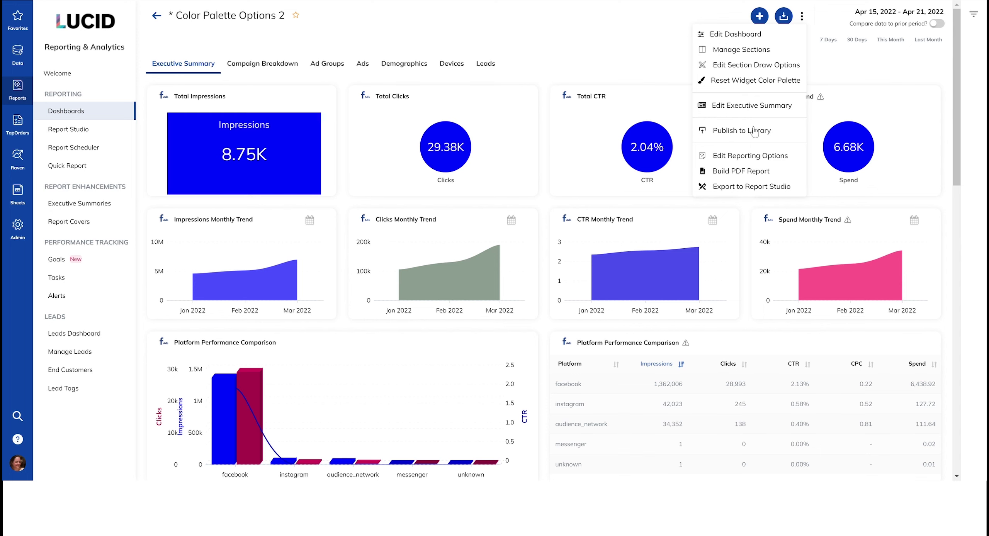
left_click(327, 98)
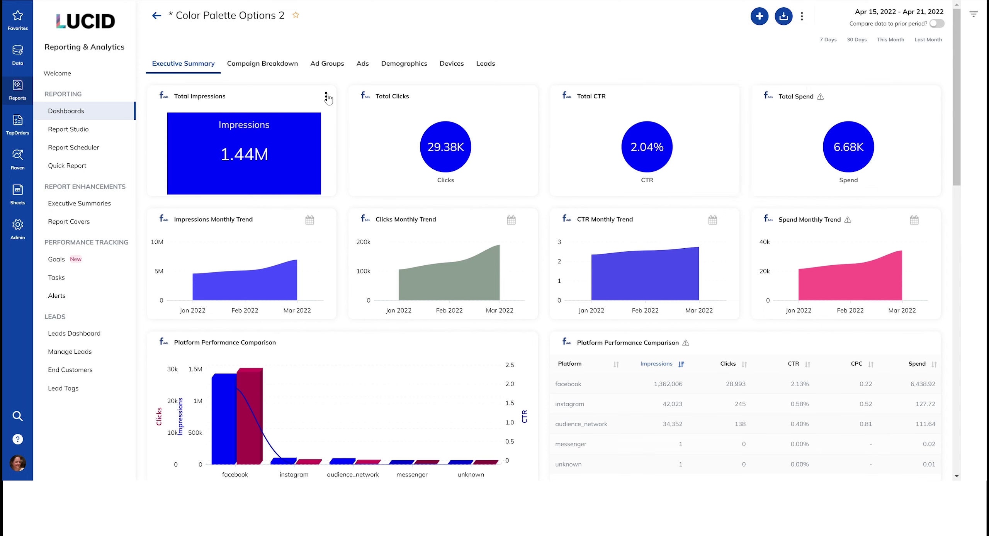
left_click(328, 99)
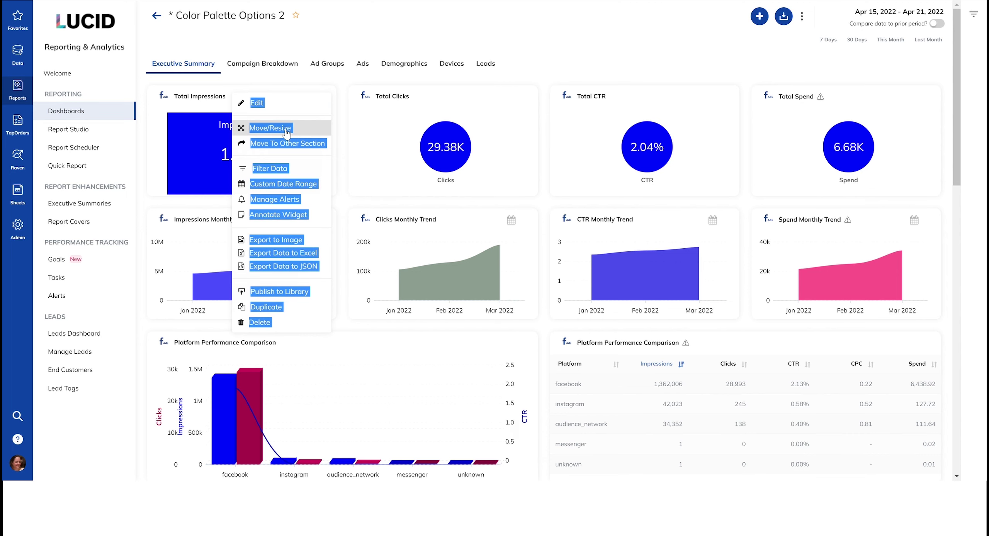
left_click(287, 136)
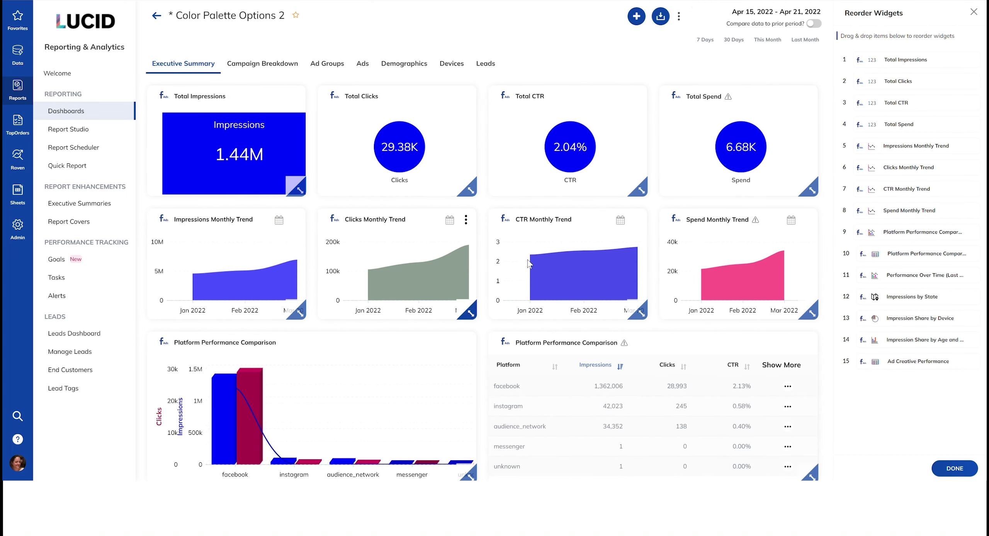
left_click_drag(301, 190, 548, 267)
left_click_drag(593, 291, 608, 295)
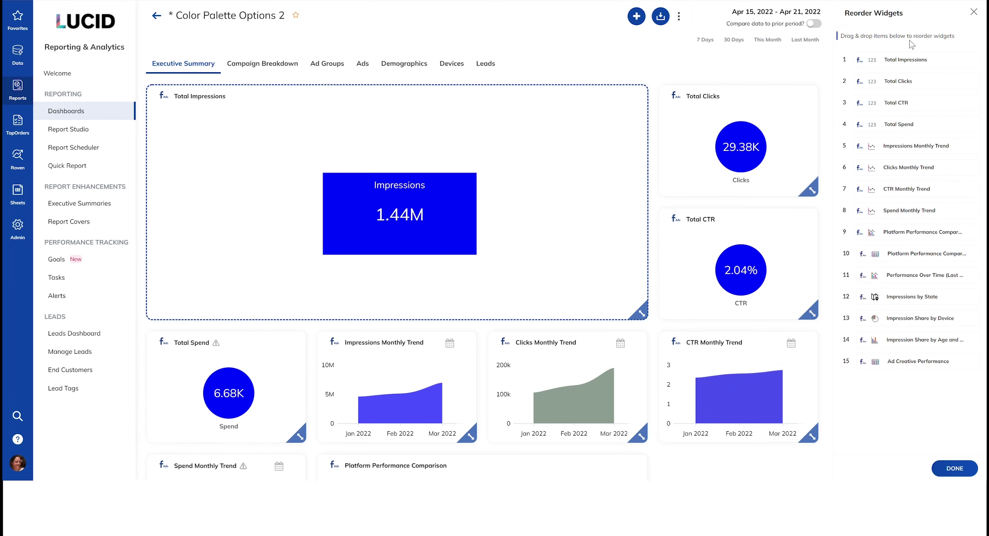
left_click(955, 469)
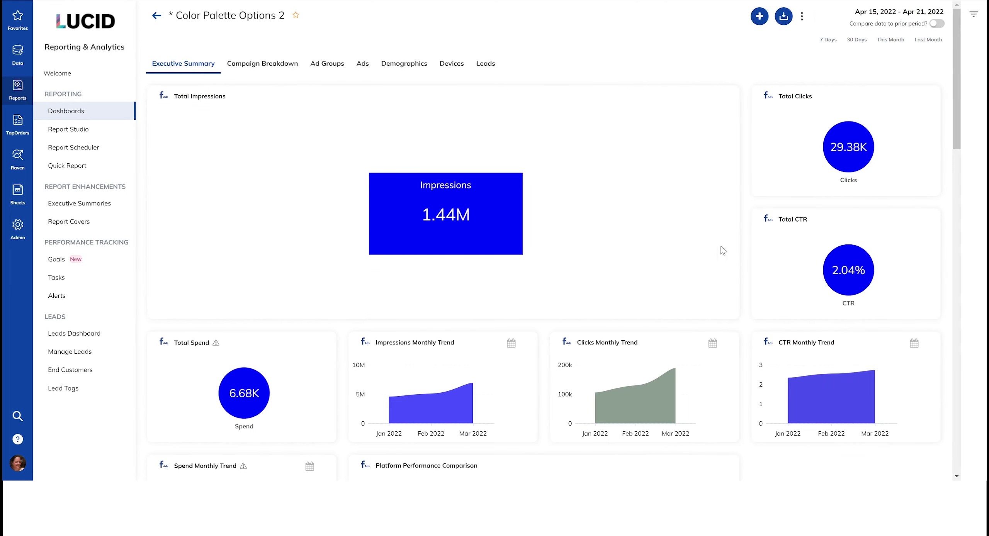
- Open the enlarged Total Impressions widget for editing
left_click(727, 99)
left_click(640, 102)
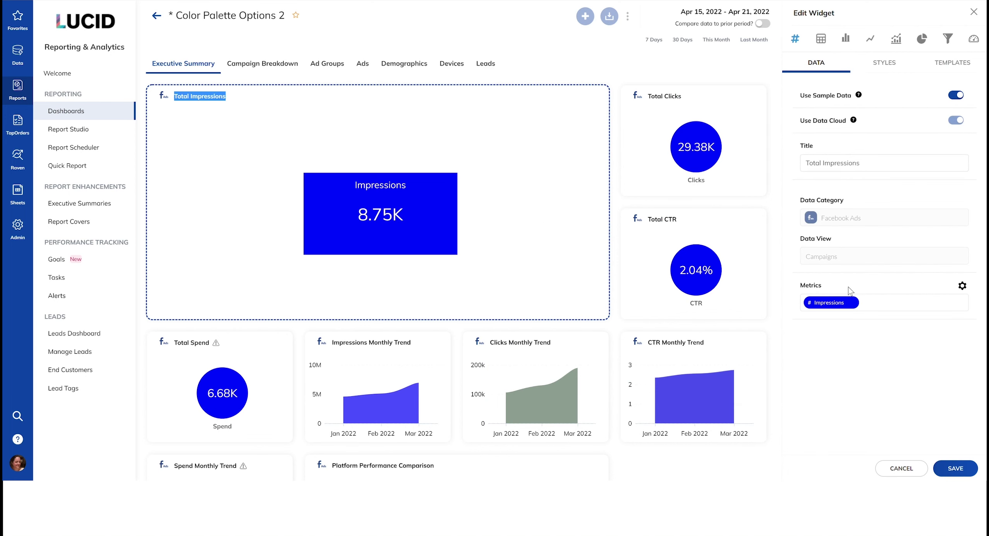
- Try Clicks as a second metric beside Impressions in the widget and remove it again
left_click(889, 304)
type("Clicks")
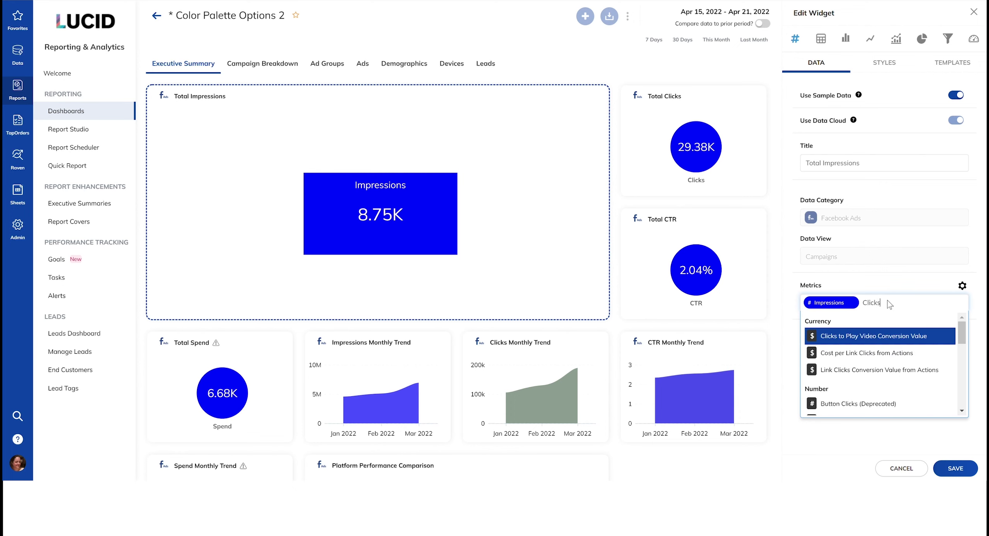
scroll(877, 394, "down", 3)
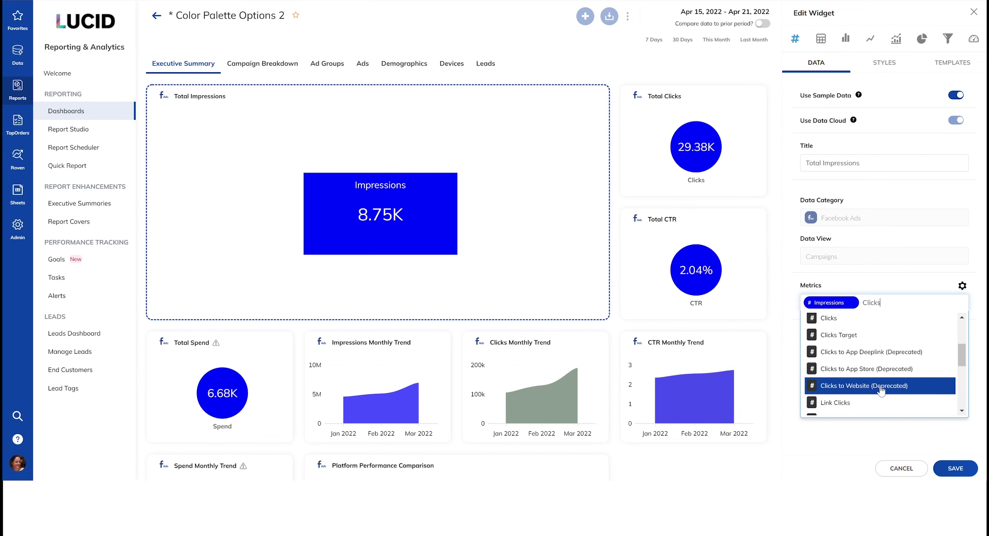
left_click(852, 326)
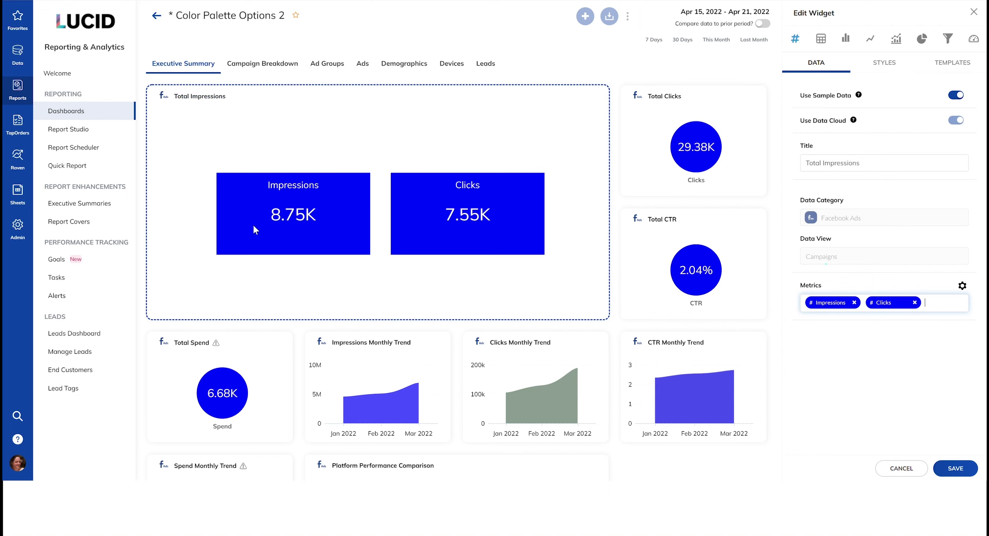
left_click(914, 303)
- Show the big-number style options of the Total Impressions widget
left_click(886, 64)
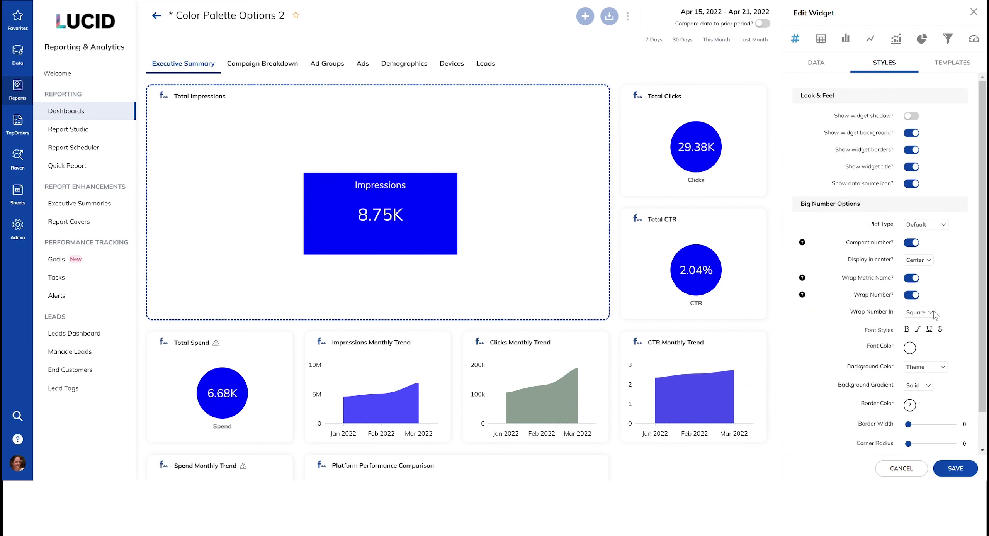
scroll(912, 317, "down", 1)
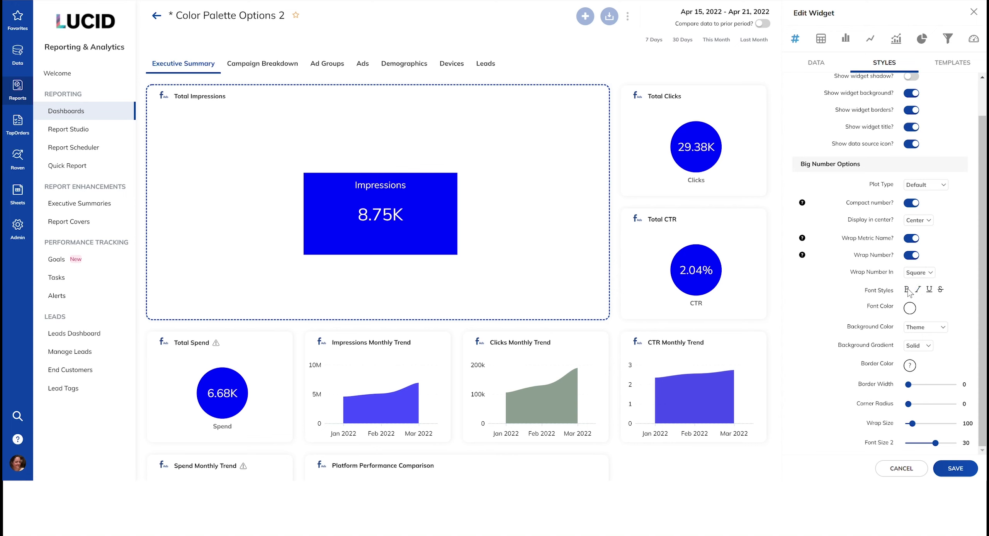
- Try the italic and bold font styles on the widget's text, switching each one off again
left_click(918, 289)
left_click(919, 290)
left_click(907, 290)
left_click(907, 290)
- Try purple, light blue and dark navy as the widget's font color, and return it to white
left_click(912, 311)
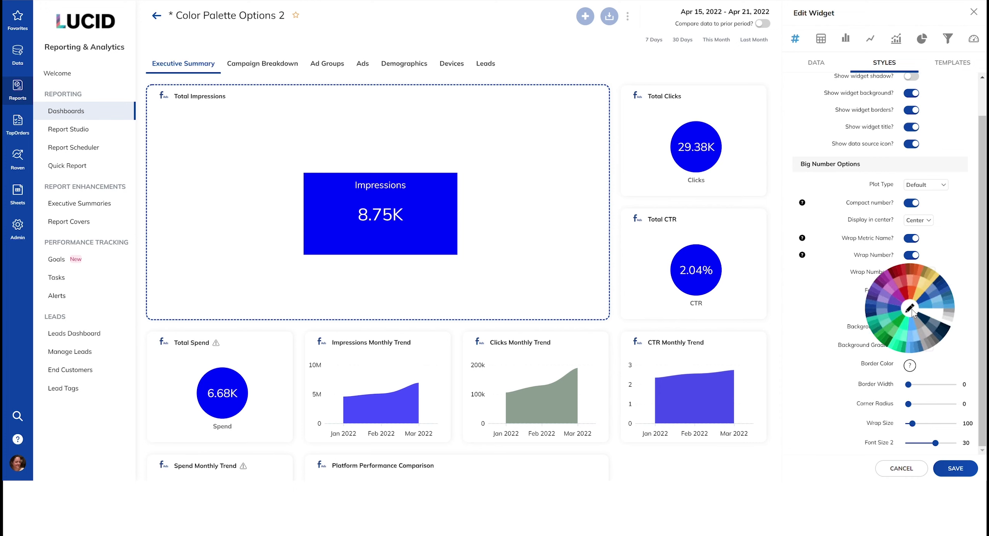
left_click(891, 305)
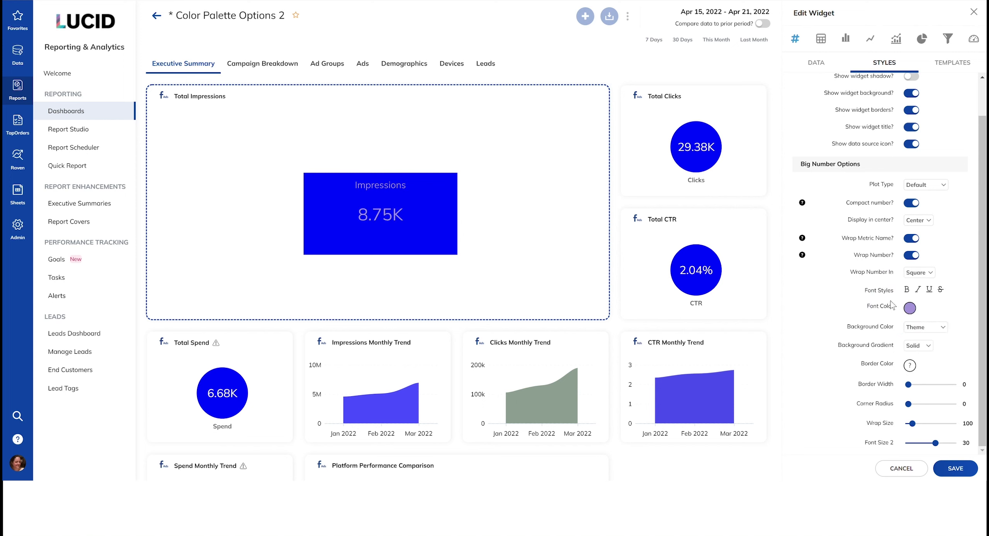
left_click(910, 309)
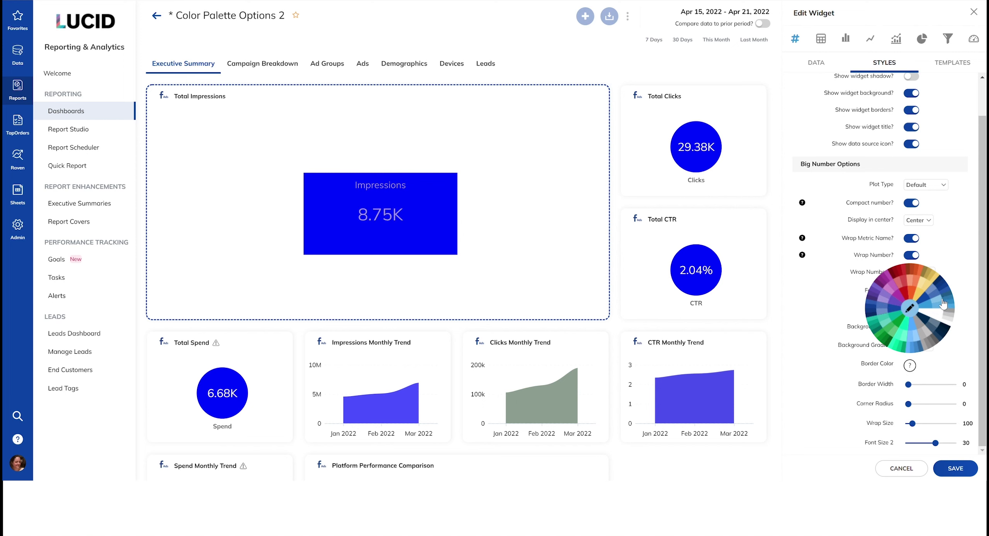
left_click(943, 307)
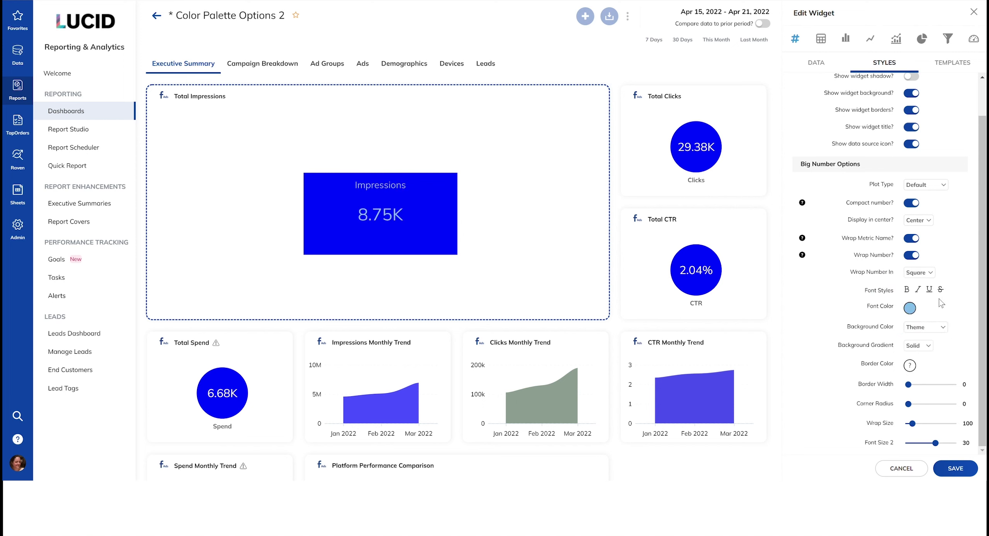
left_click(910, 308)
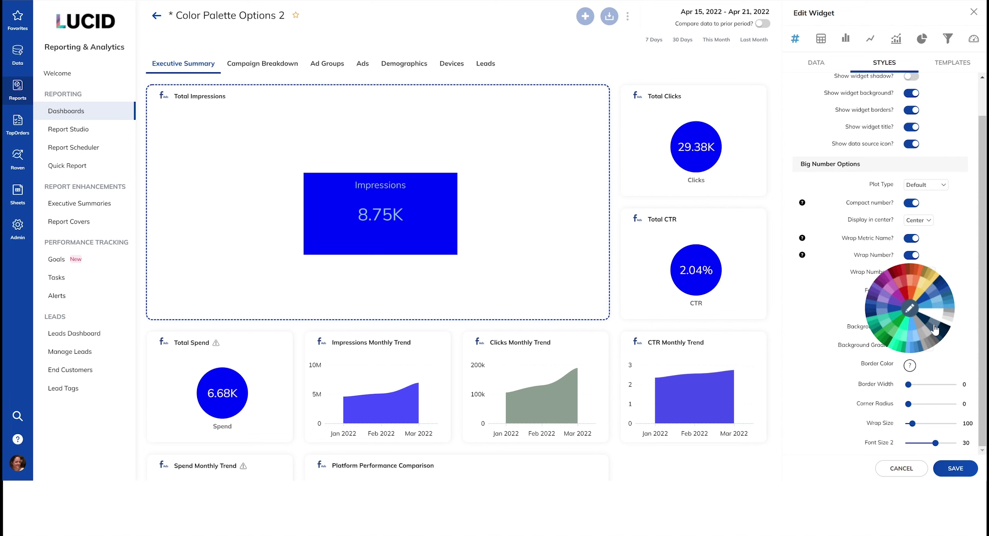
left_click(937, 326)
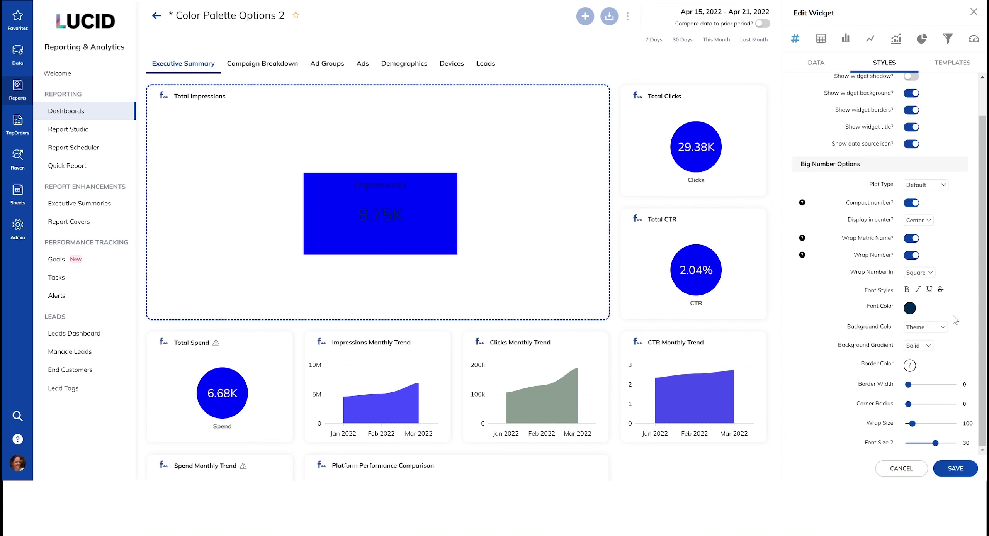
left_click(910, 308)
left_click(933, 315)
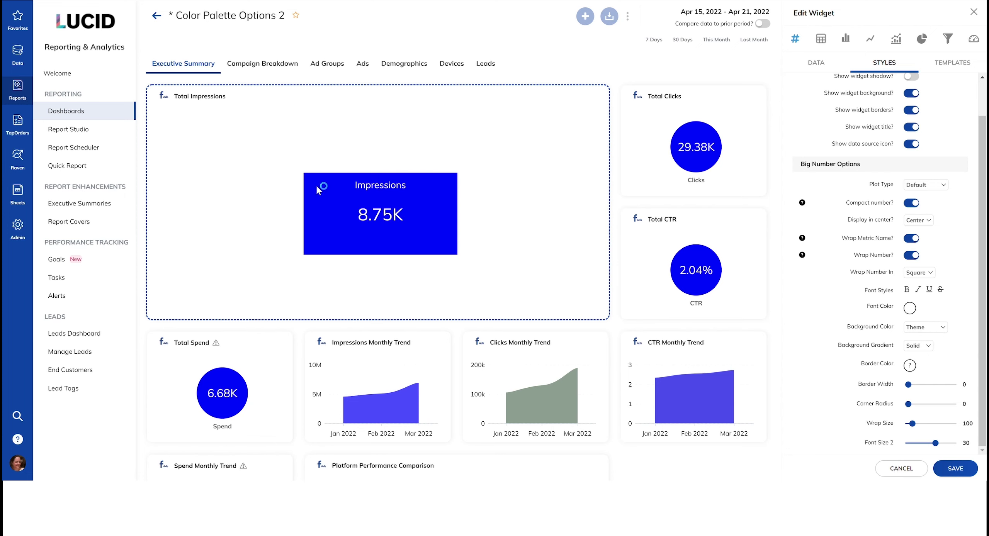
- Try the DataSource background color on the Impressions square and switch it back to Theme
left_click(943, 339)
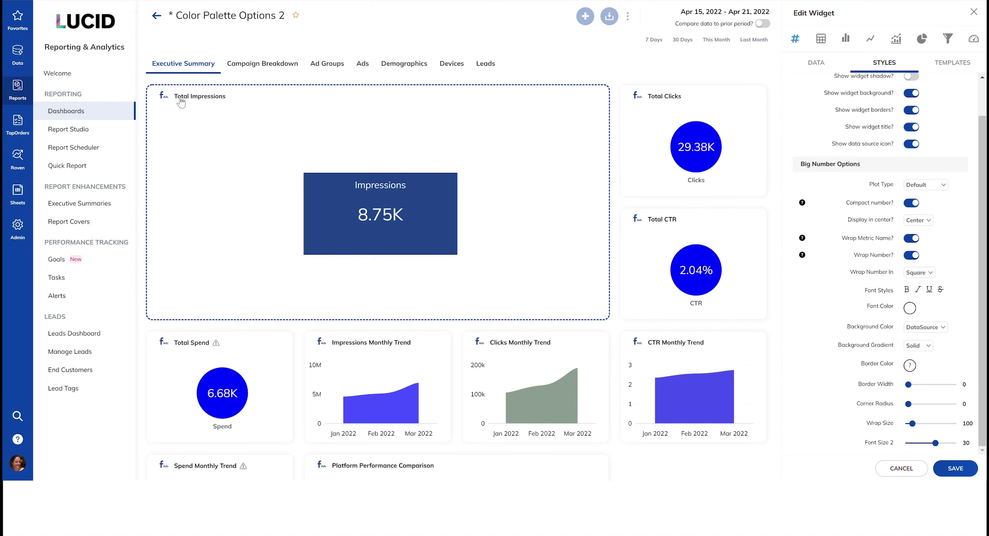
left_click(945, 329)
left_click(939, 350)
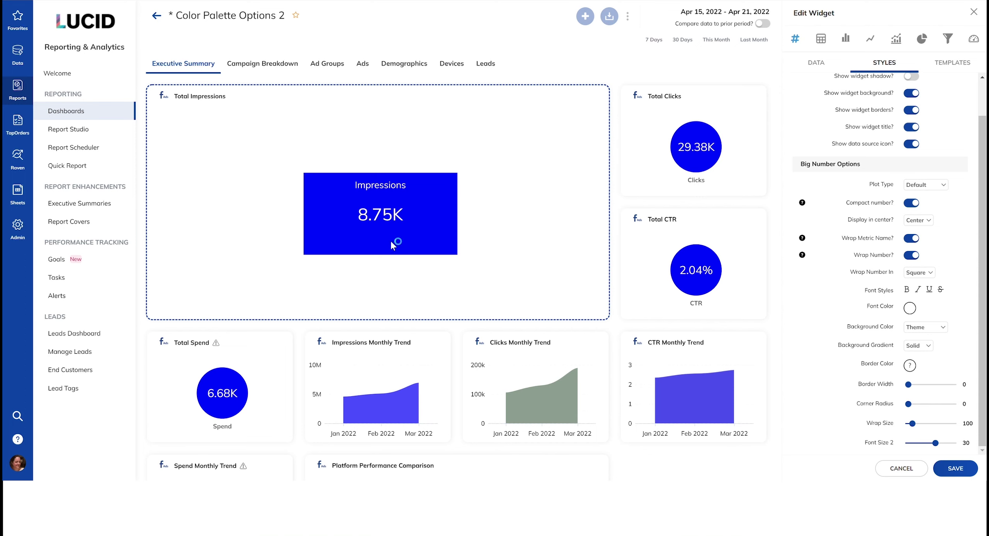
- Set the Impressions square's background color to Custom and choose green
left_click(936, 356)
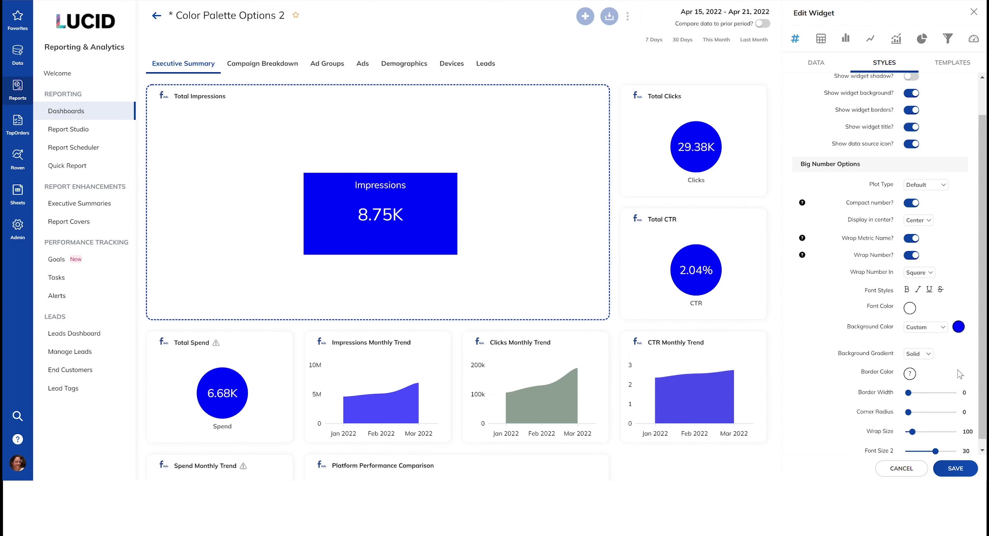
left_click(958, 329)
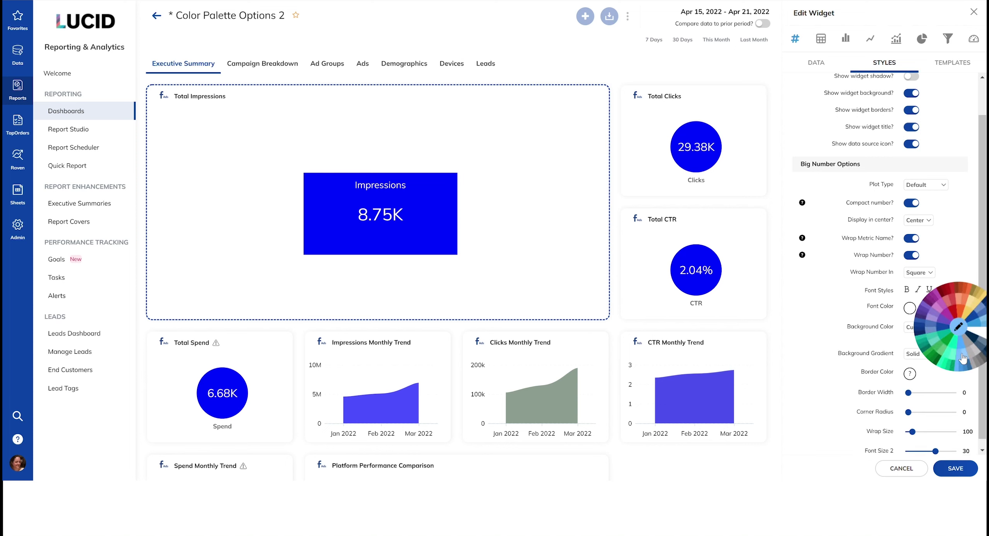
left_click(946, 347)
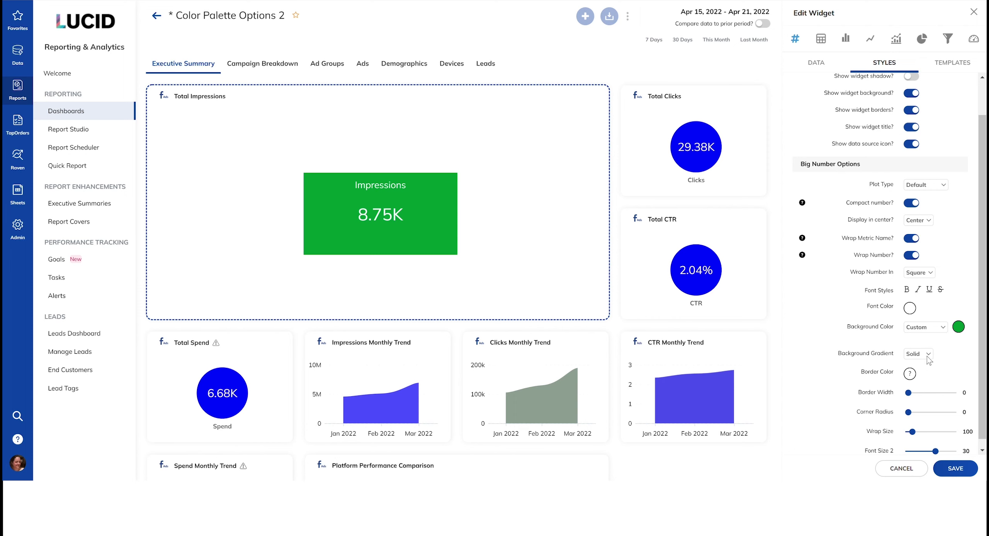
- Try a Linear background gradient with light gray as its second color, then a Radial one, and return the Impressions square to Solid
left_click(928, 374)
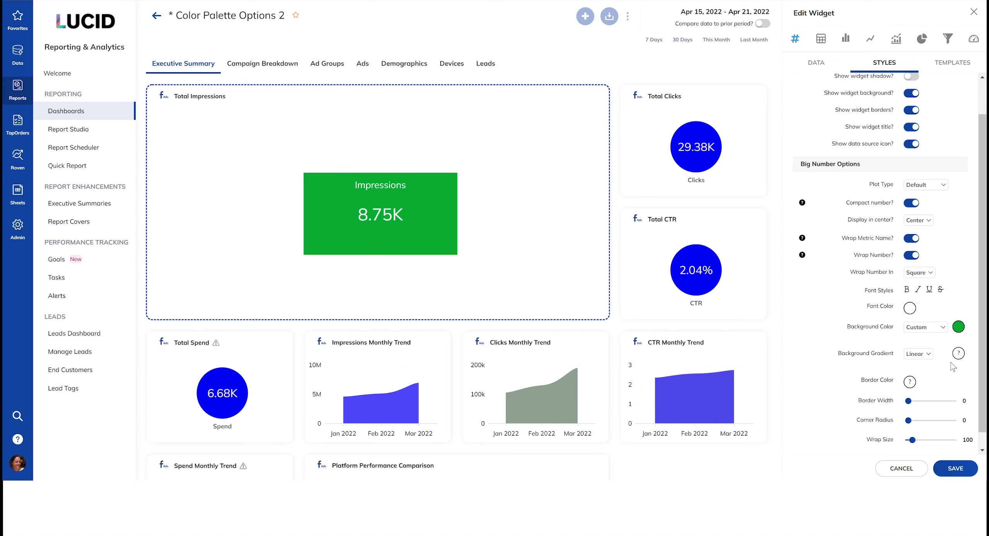
left_click(958, 353)
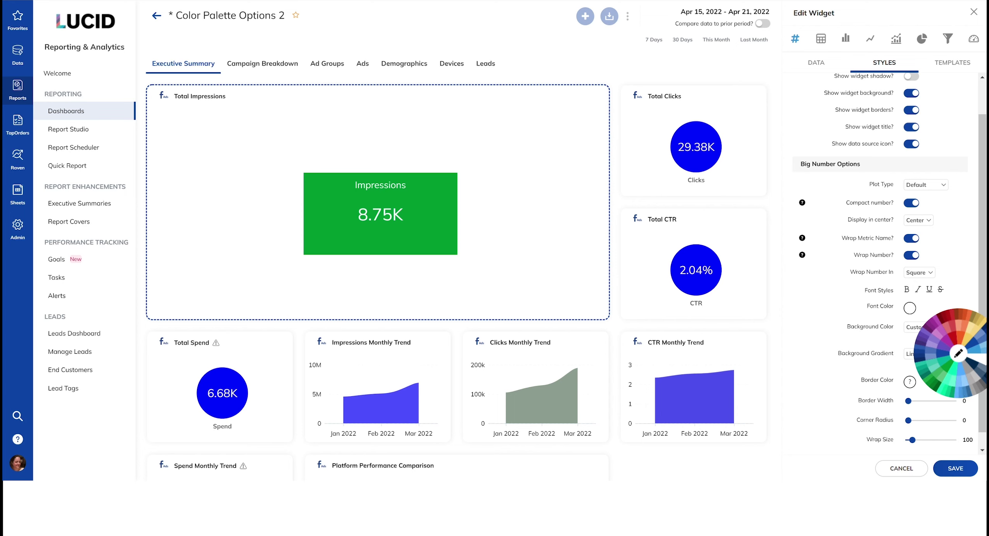
left_click(978, 377)
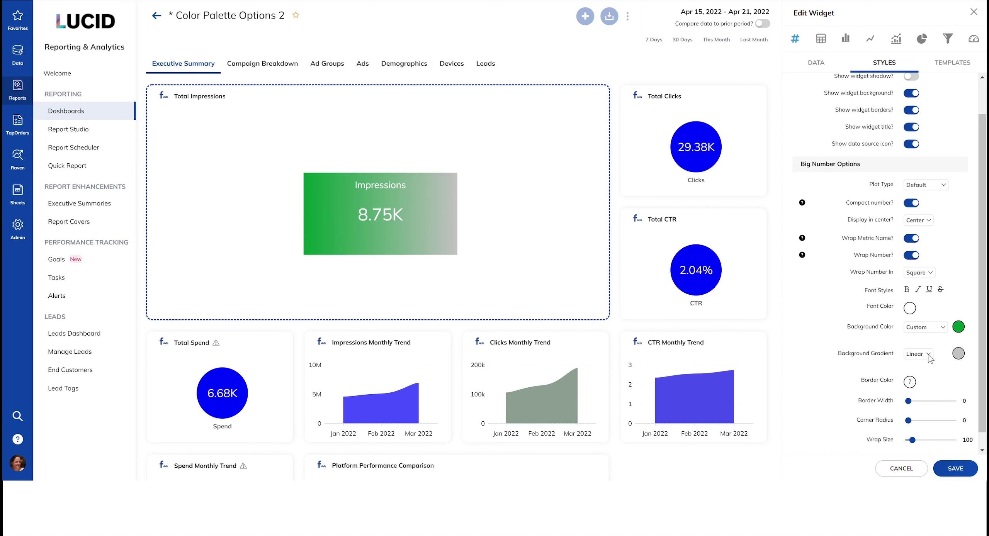
left_click(927, 375)
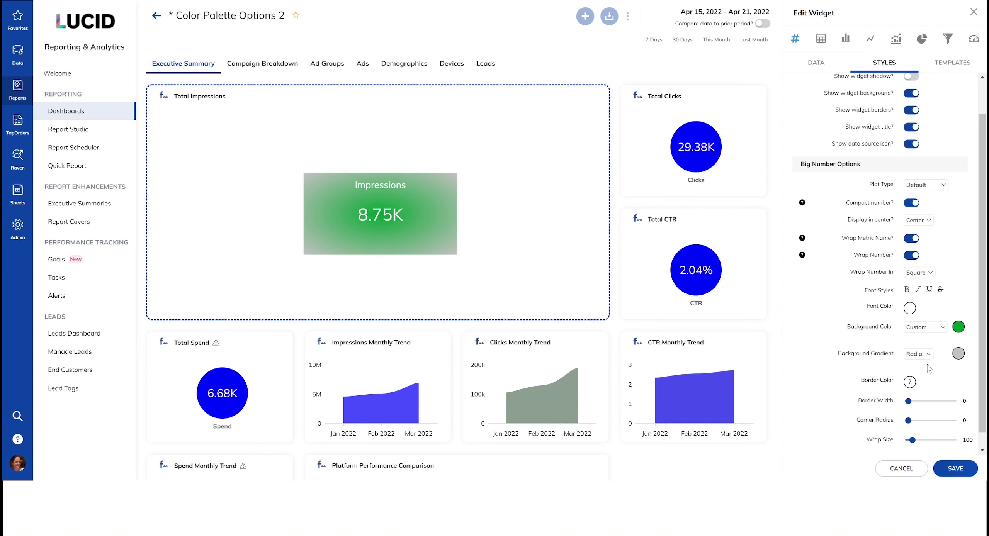
left_click(929, 369)
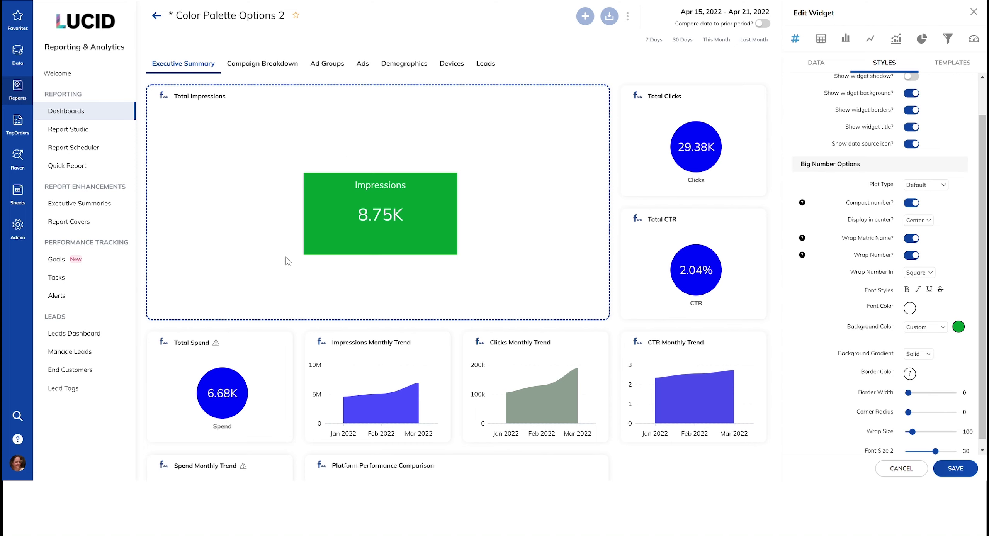
- Give the Impressions square a light blue border with a border width of 5
left_click_drag(912, 396, 926, 396)
left_click(910, 377)
left_click(941, 370)
left_click_drag(922, 393, 947, 395)
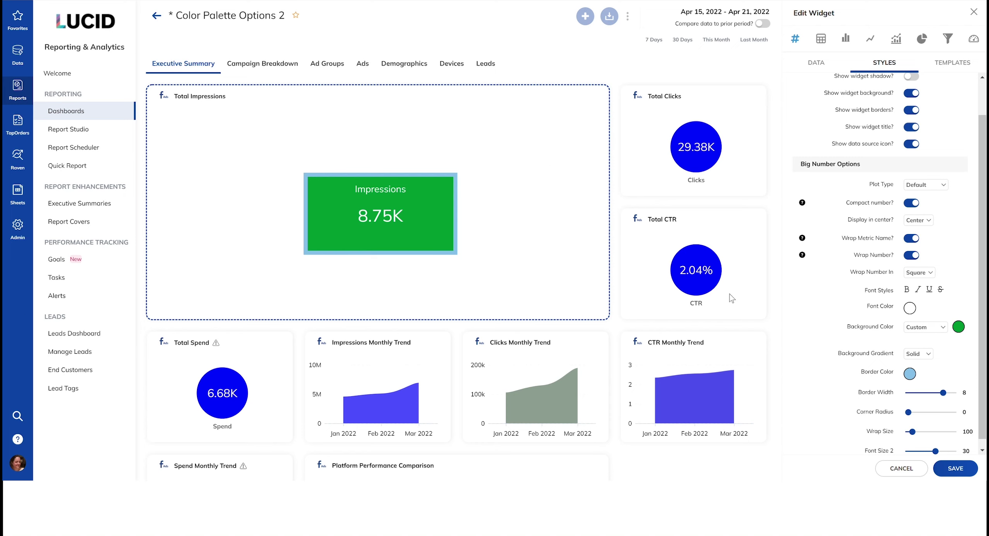
left_click_drag(943, 392, 930, 393)
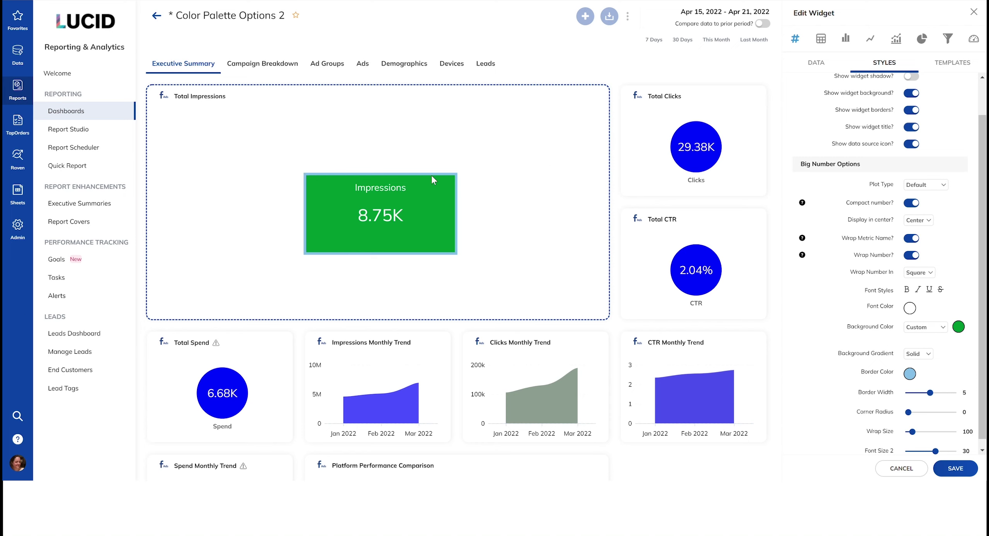
- Try a corner radius of 50 on the Impressions square and return it to 0
left_click(922, 413)
left_click_drag(920, 413, 952, 413)
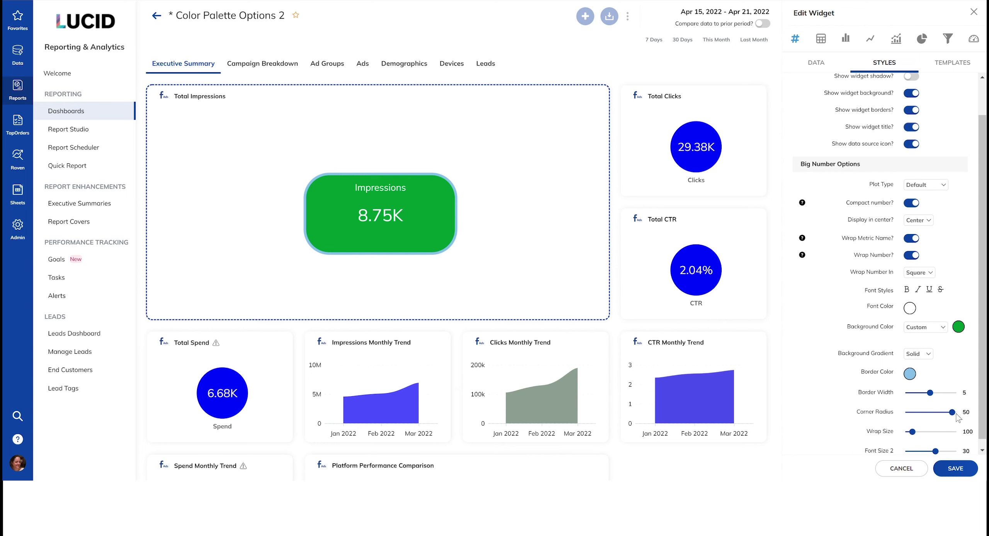
left_click_drag(953, 413, 905, 404)
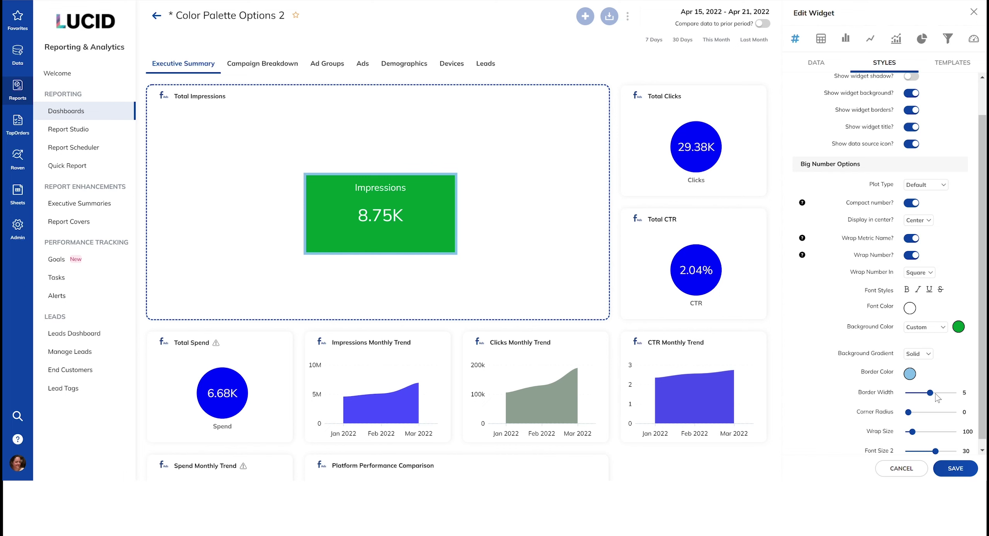
- Set the Impressions widget's wrap size to 126 and font size to 40, and switch its plot type to Sparkline
scroll(972, 420, "down", 1)
scroll(973, 421, "down", 1)
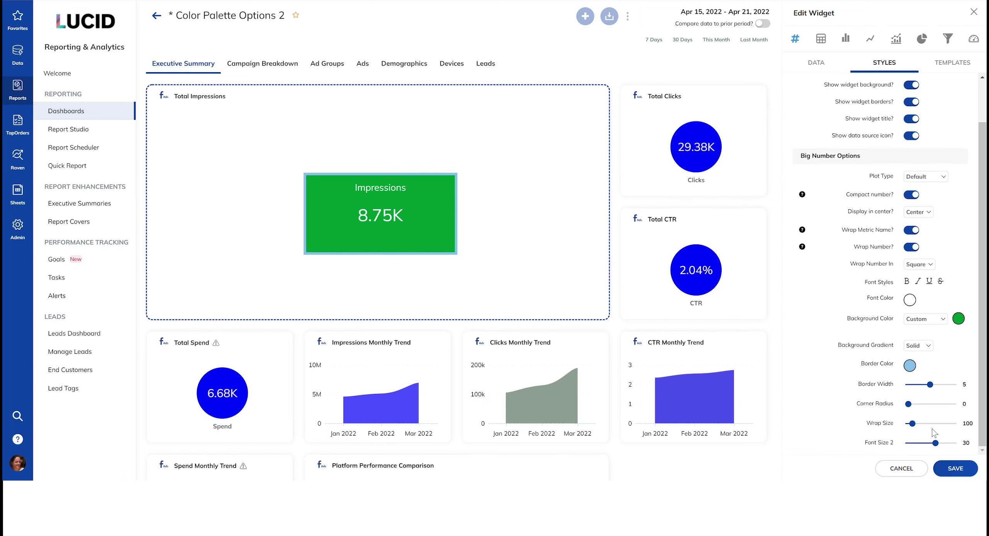
left_click_drag(916, 426, 944, 448)
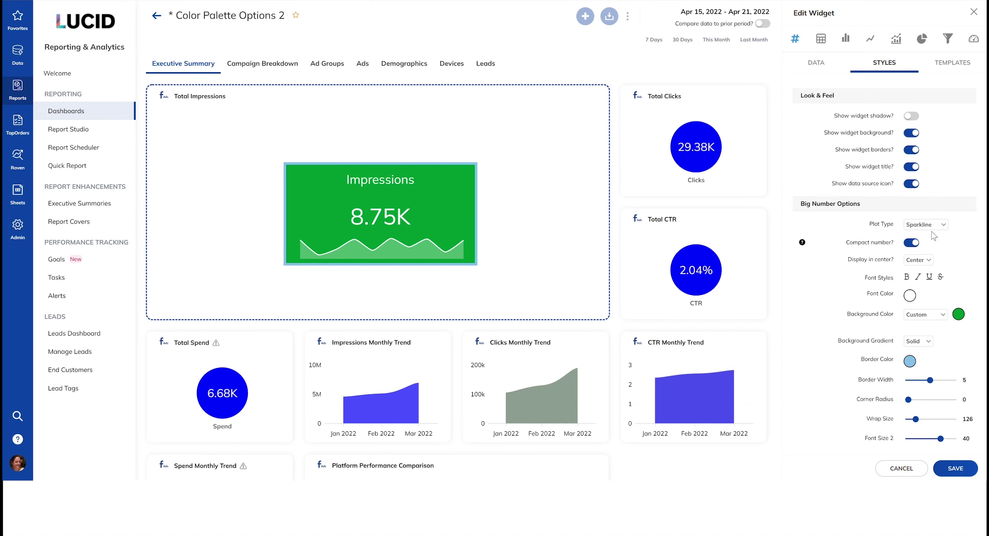
- Look at the sparkline's date range setting in the widget's data options and return to the style options
left_click(821, 69)
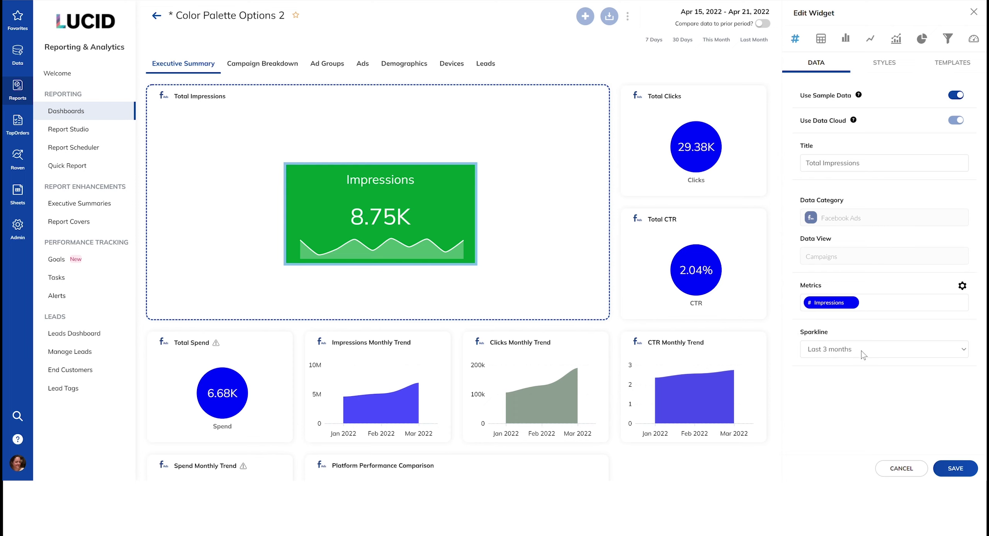
left_click(869, 376)
left_click(903, 71)
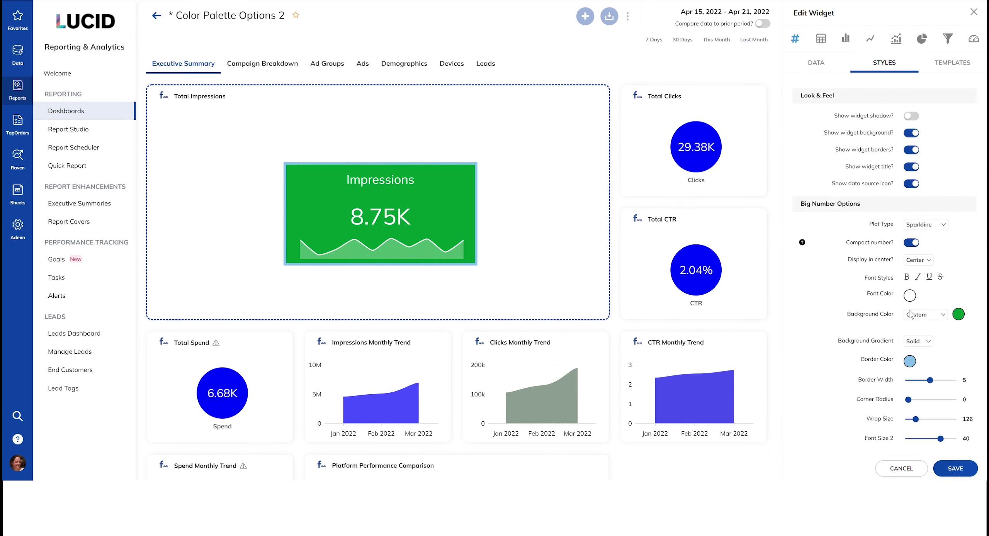
- Switch the Impressions widget's plot type to Comparison and set the comparison to Year over Year
left_click(932, 251)
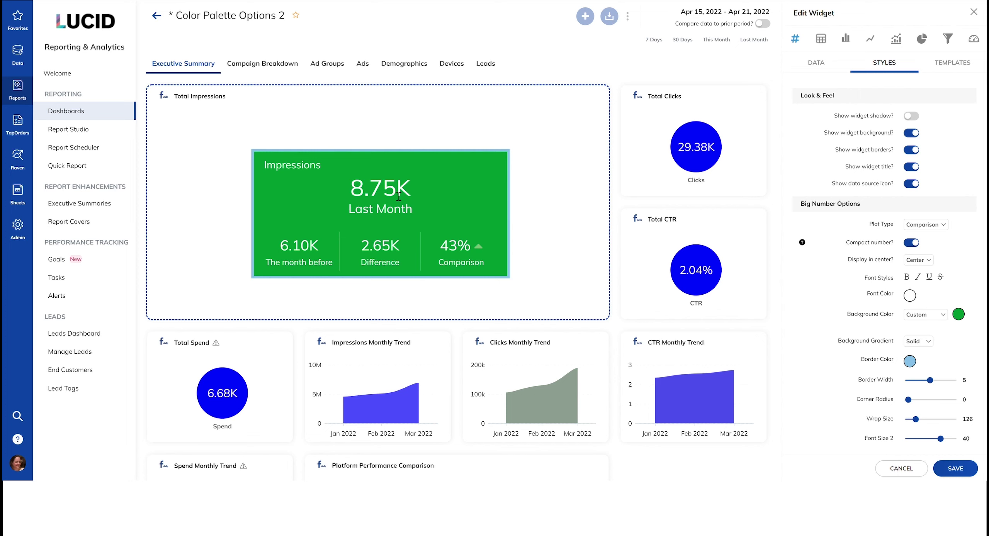
left_click(818, 71)
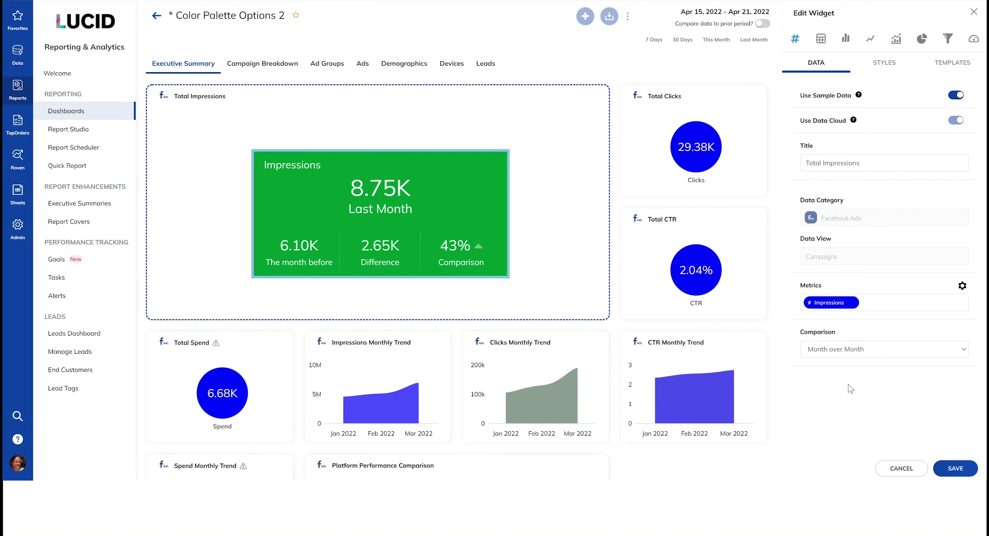
key("Down")
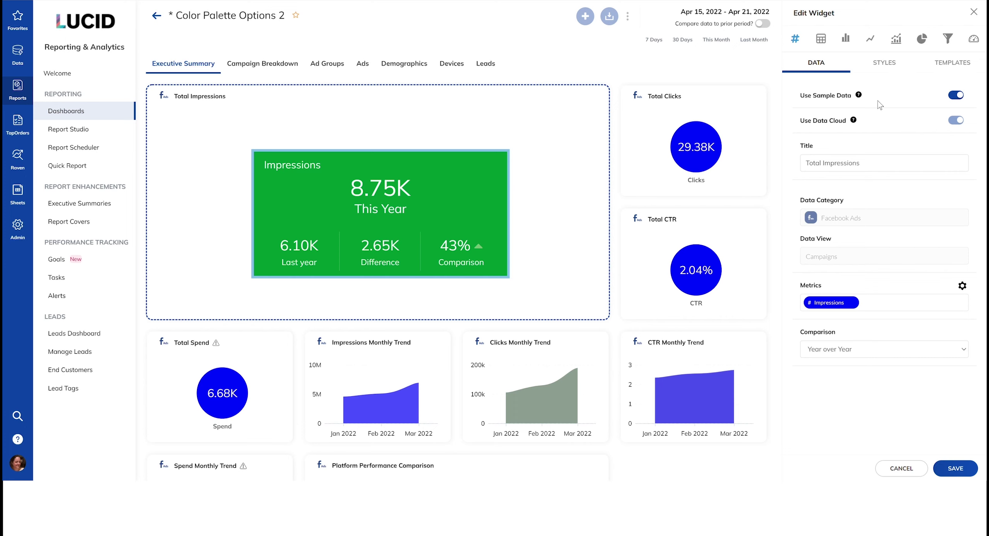
- Try reversing the comparison arrow direction in the Impressions metric's settings, and switch it back to the green upward arrow
left_click(963, 286)
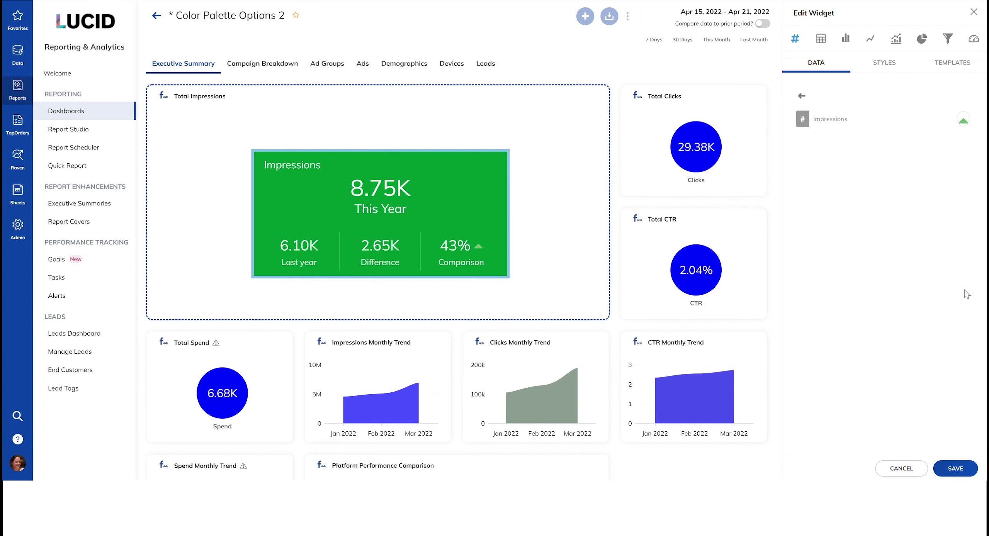
left_click(969, 124)
left_click(970, 121)
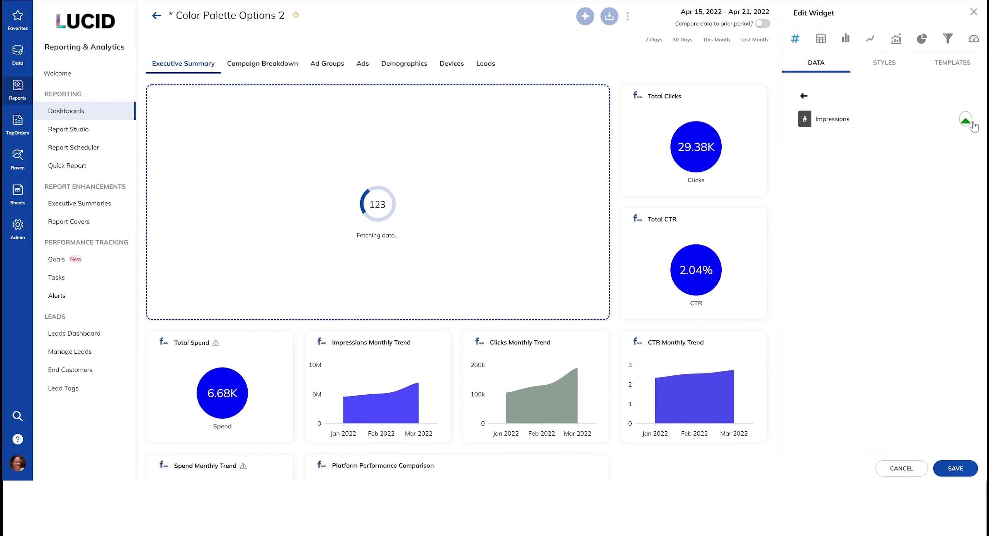
left_click(971, 121)
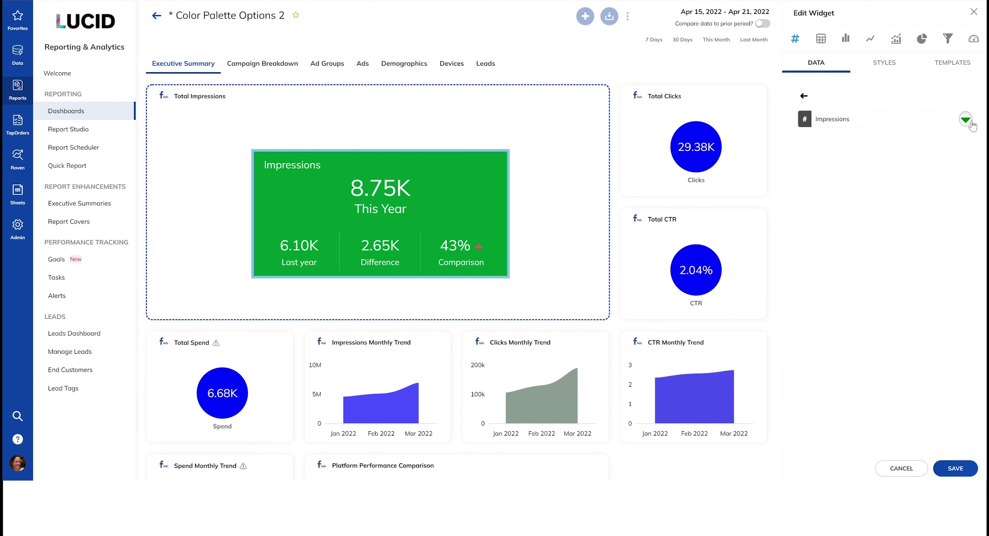
left_click(971, 121)
left_click(804, 95)
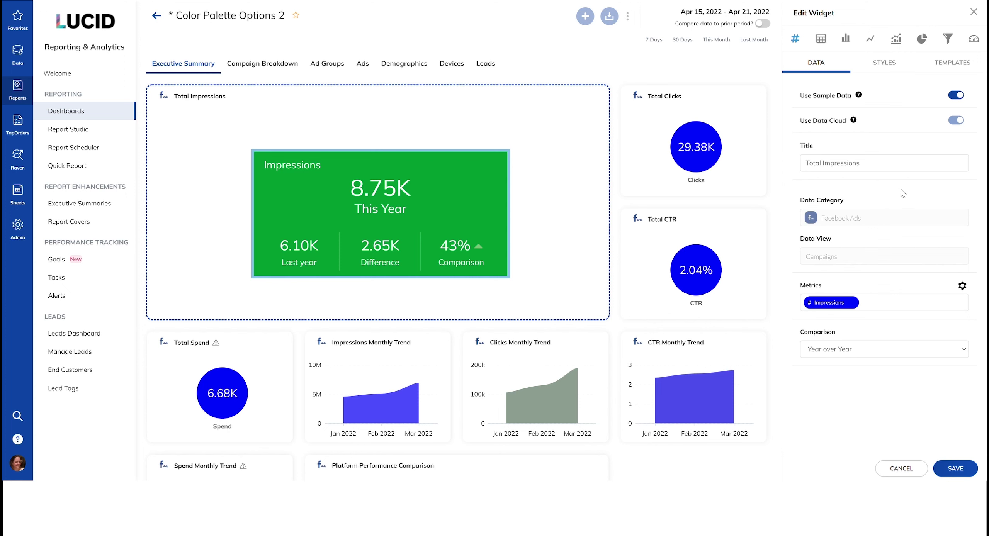
- Switch the plot type to Multi Metric, set the wrap size to 73 and font size to 22, and save the widget
left_click(879, 69)
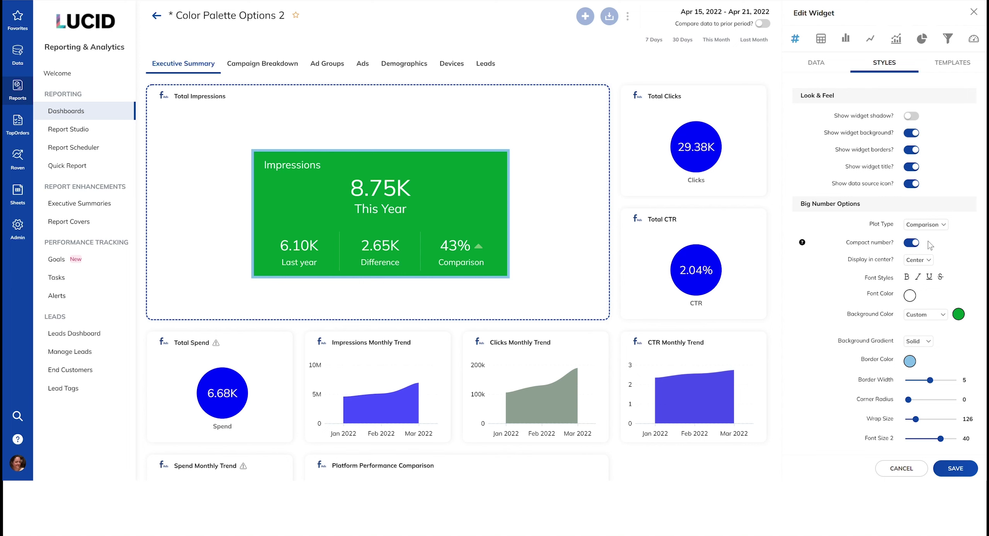
left_click(928, 242)
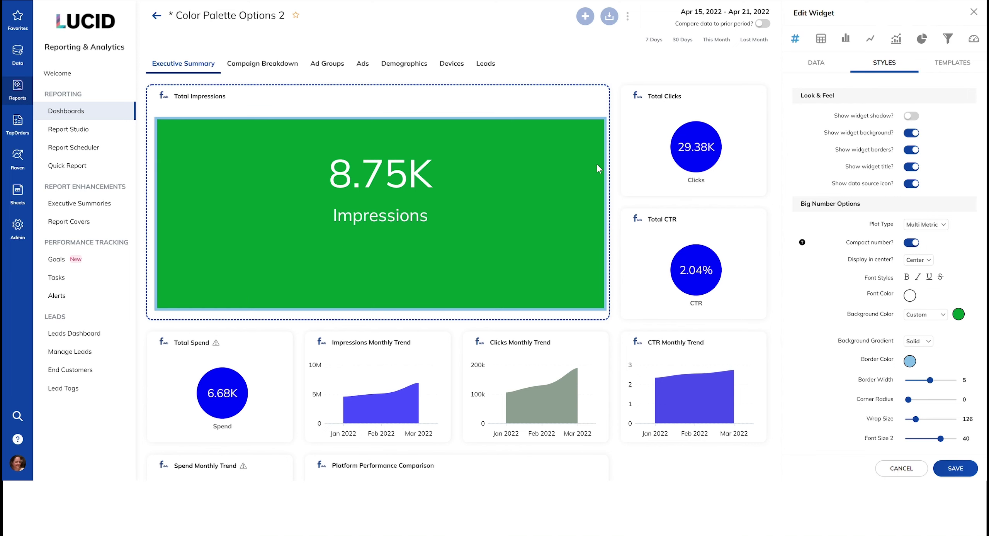
left_click_drag(941, 439, 913, 424)
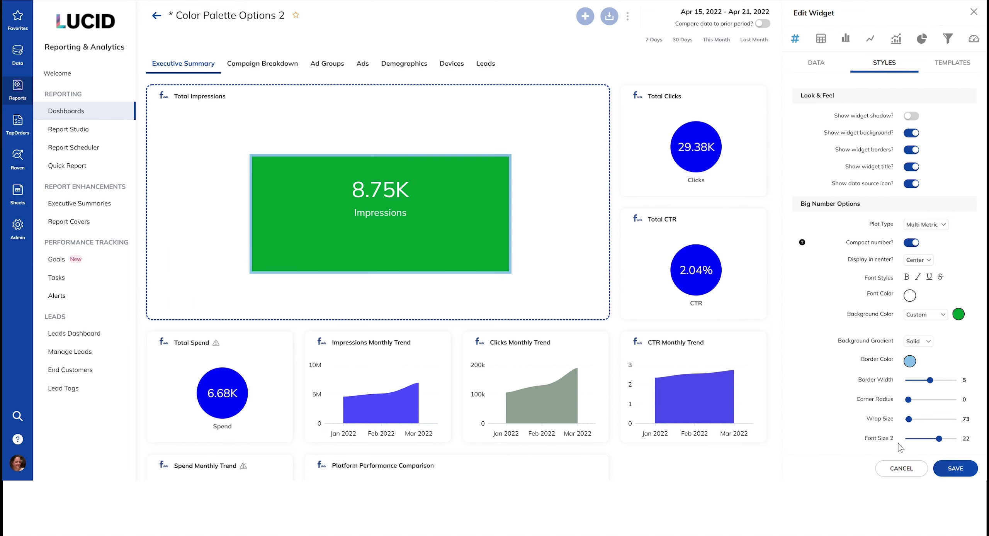
left_click(956, 470)
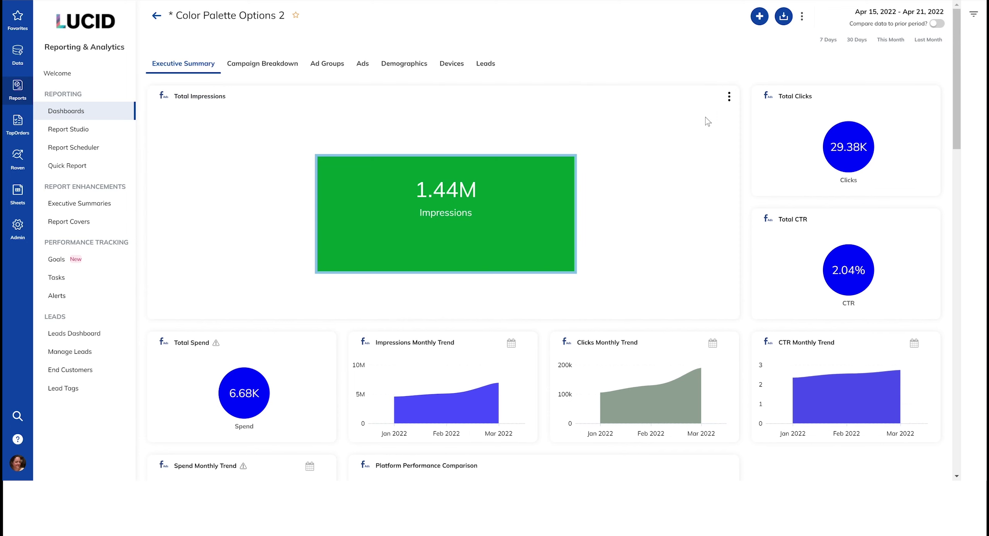
- Reopen the Total Impressions widget for editing and add the Client CPA* and Client CPM metrics
left_click(729, 98)
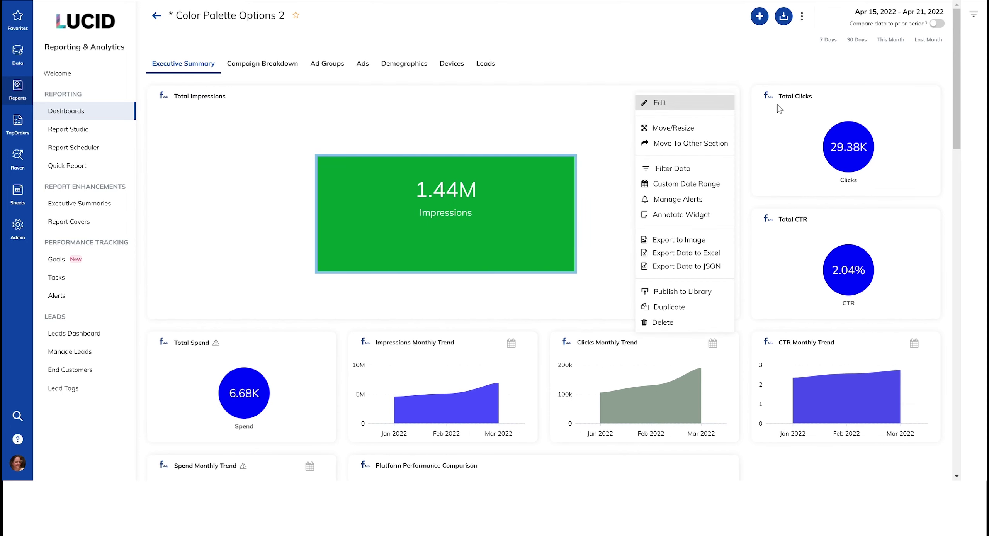
left_click(723, 102)
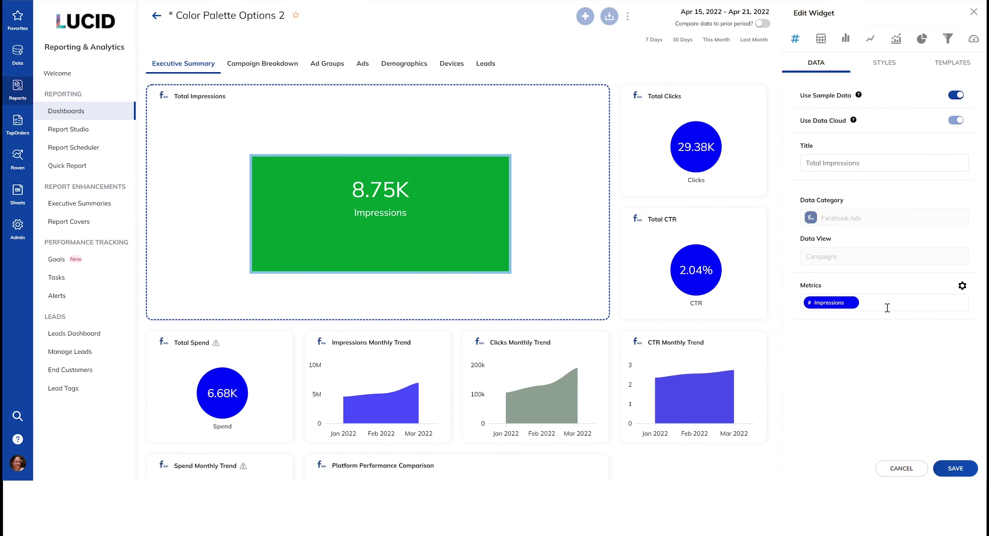
left_click(885, 311)
scroll(884, 314, "down", 5)
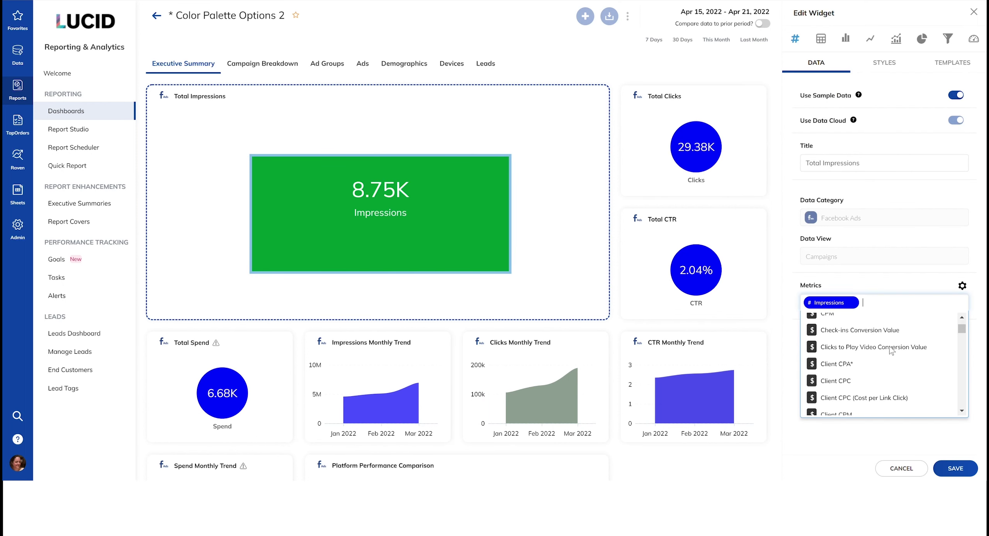
left_click(866, 340)
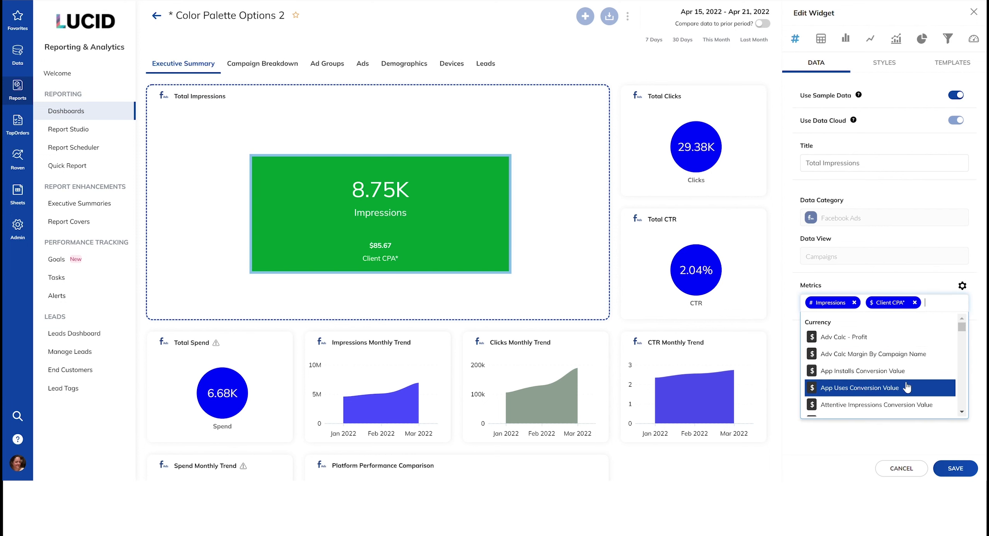
scroll(911, 385, "down", 5)
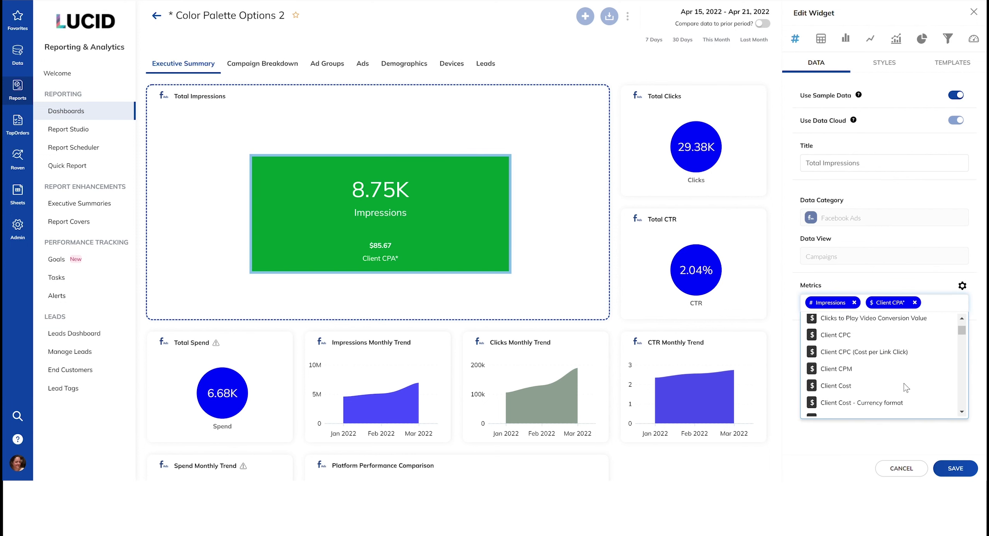
left_click(858, 371)
- Add the Cost per Purchase metric to the Total Impressions widget
left_click(923, 326)
scroll(902, 377, "down", 5)
scroll(902, 377, "down", 5)
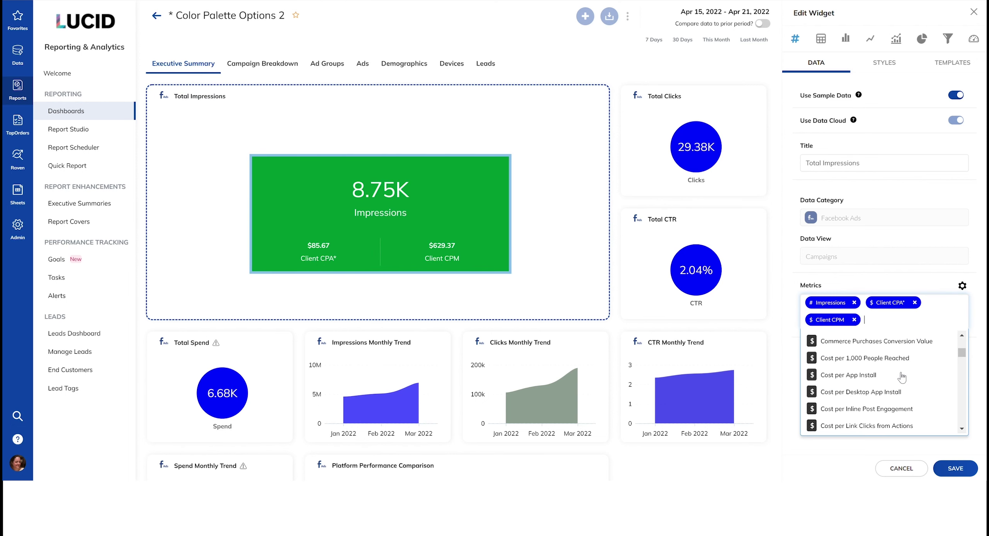
left_click(874, 398)
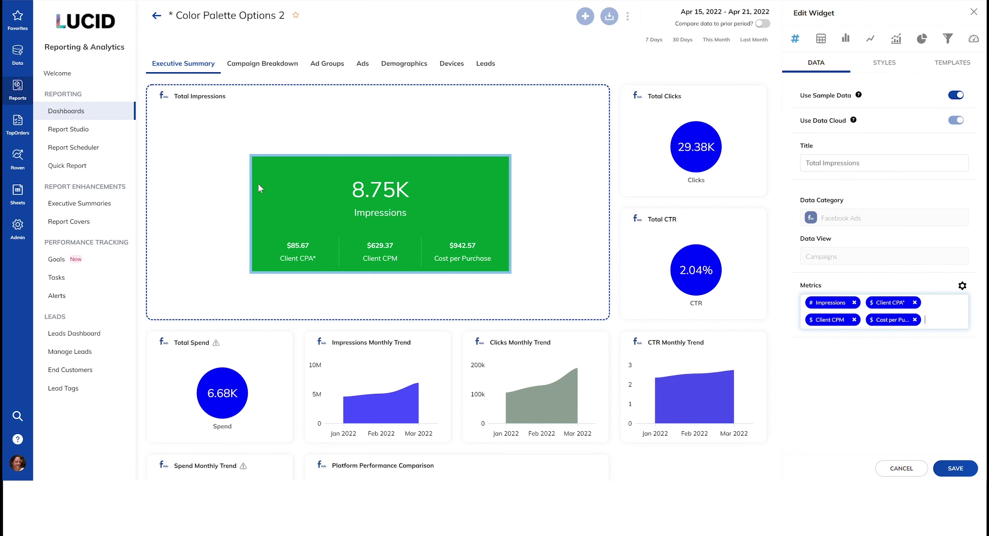
- Add the Client Cost per Website Conversion and Adv Calc - Profit metrics to the widget
left_click(944, 330)
scroll(903, 413, "down", 5)
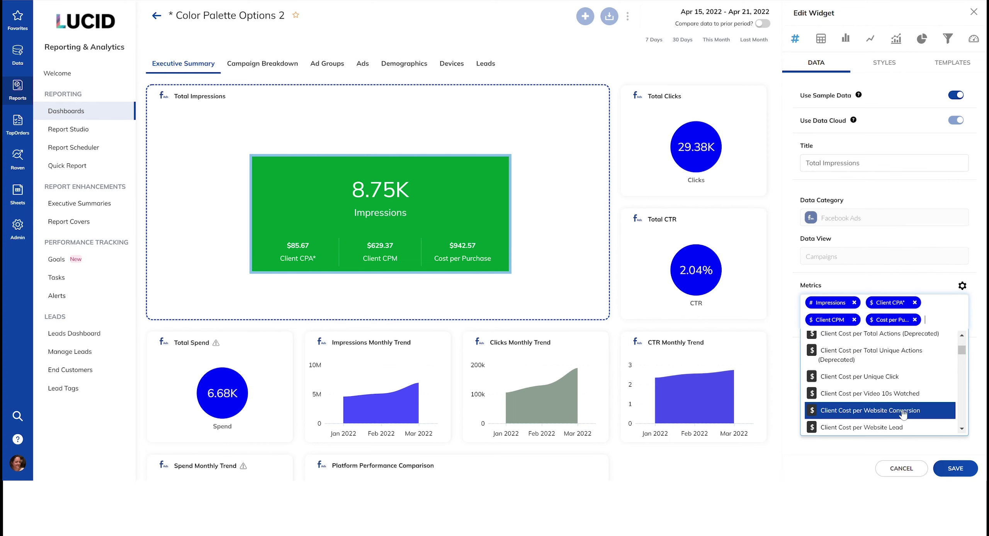
left_click(903, 411)
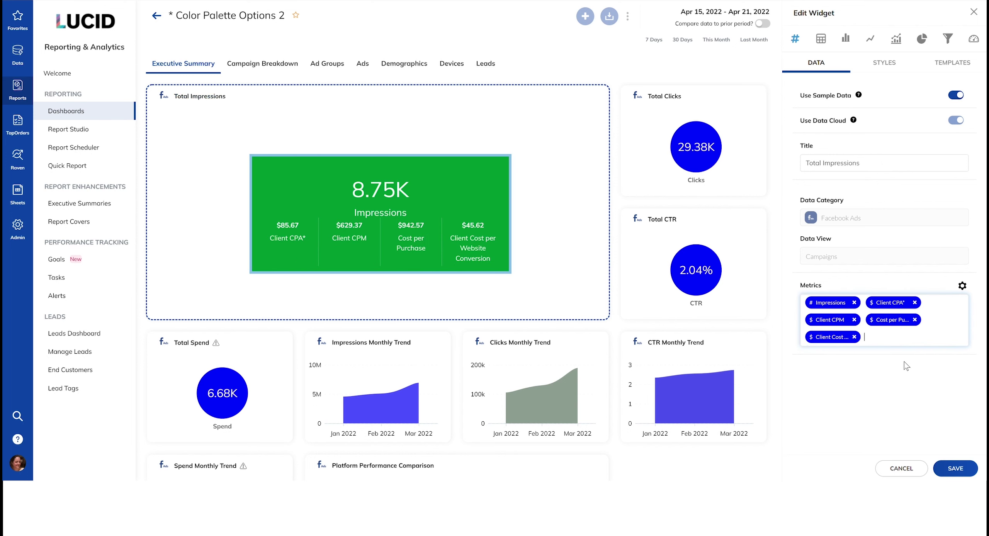
left_click(923, 342)
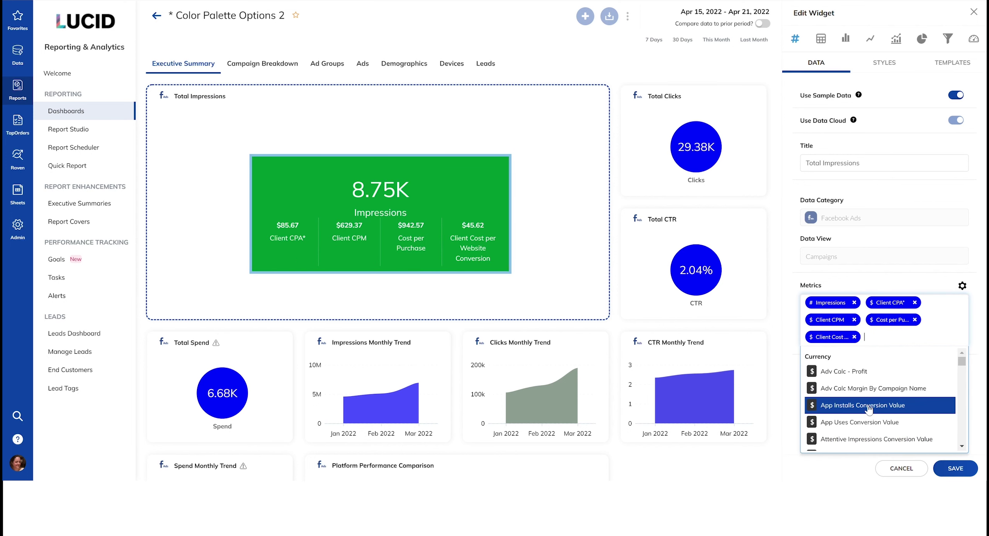
left_click(858, 372)
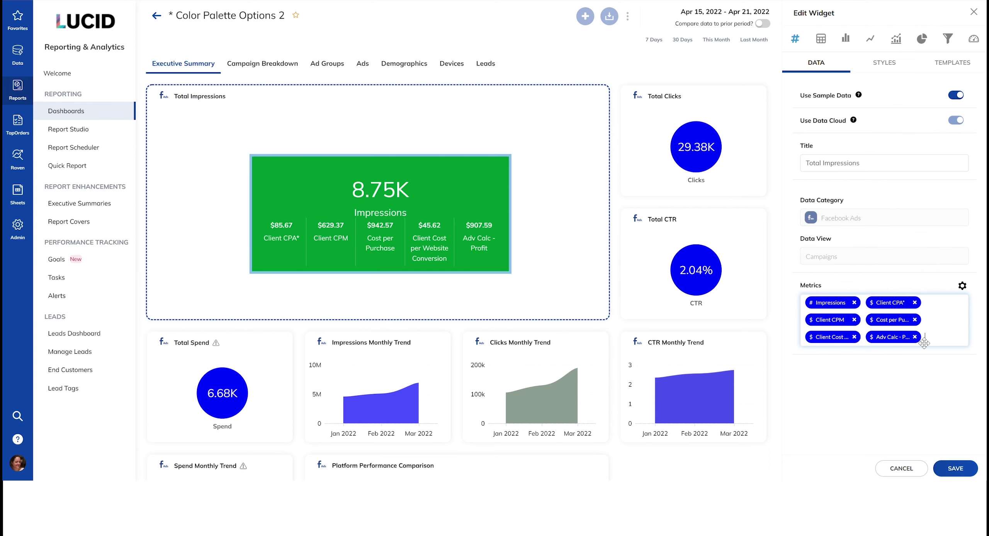
- Set the multi-metric square's wrap size to 84 and font size to 24, and apply a Linear background gradient
left_click(888, 64)
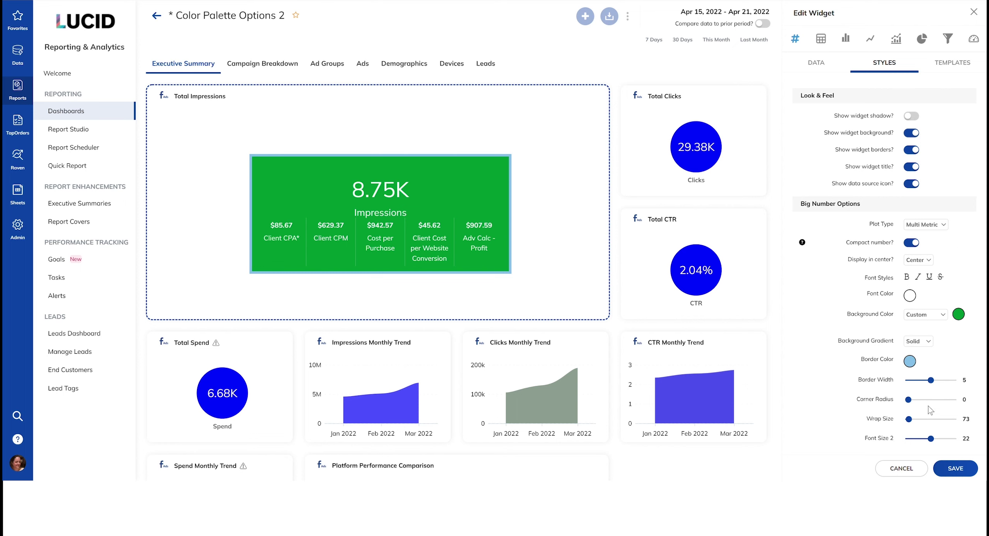
left_click_drag(909, 419, 939, 441)
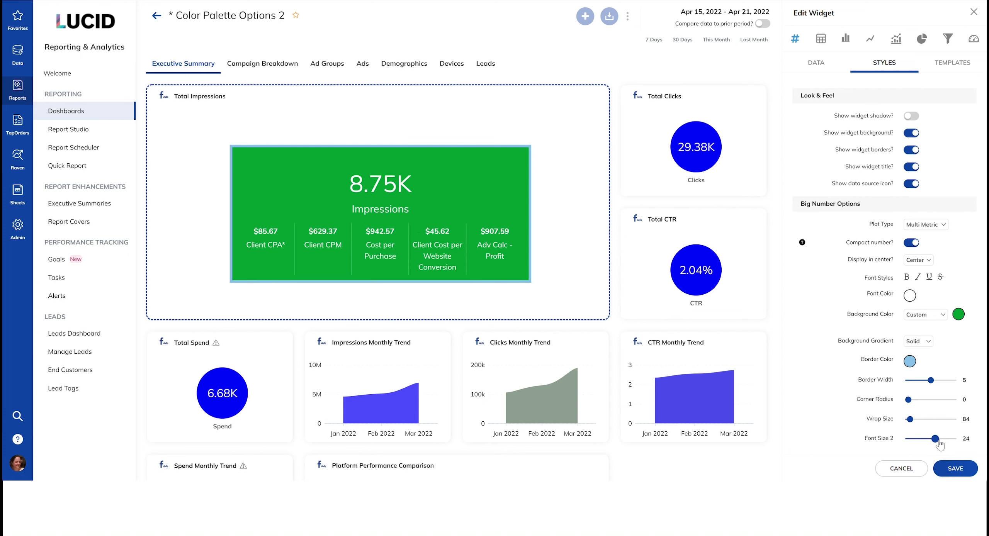
left_click(929, 342)
left_click(924, 365)
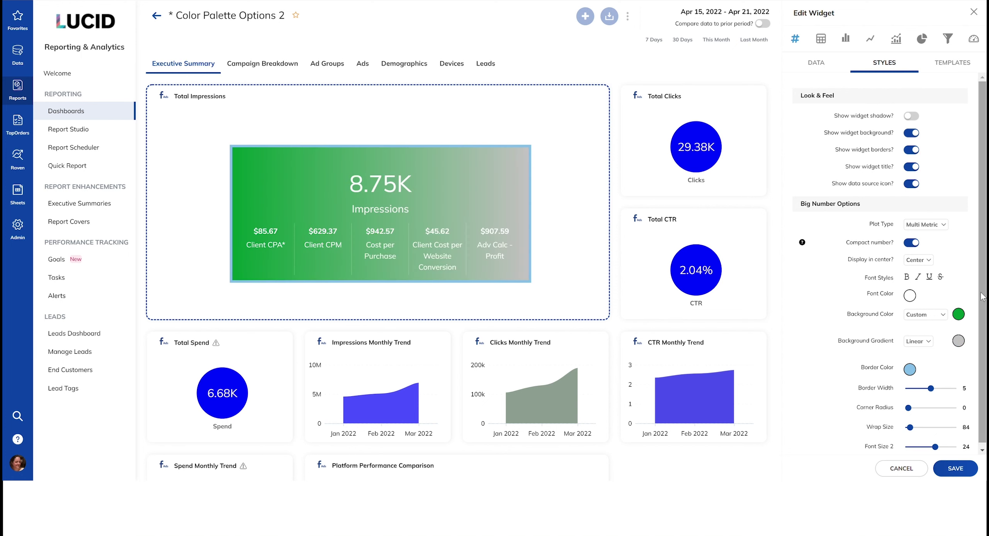
left_click(910, 295)
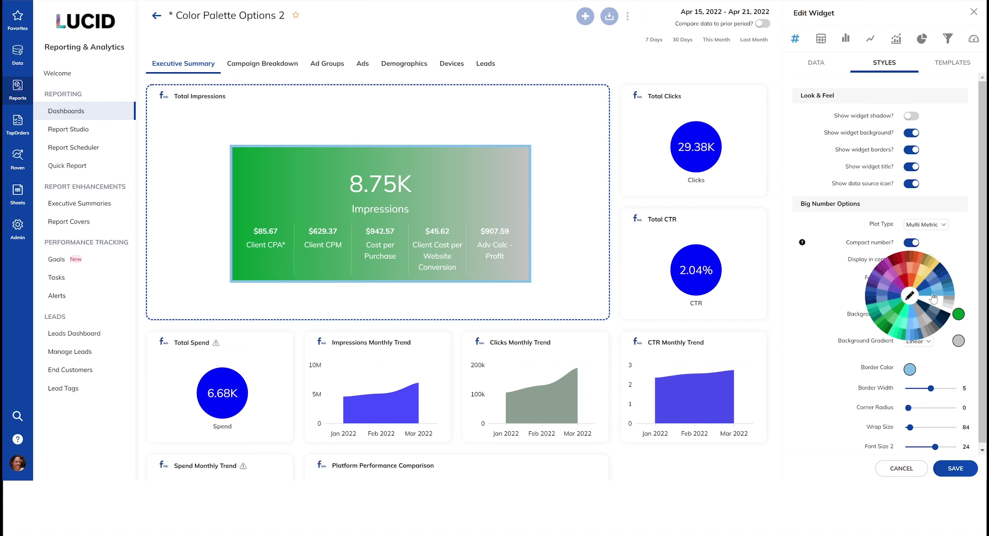
left_click(846, 279)
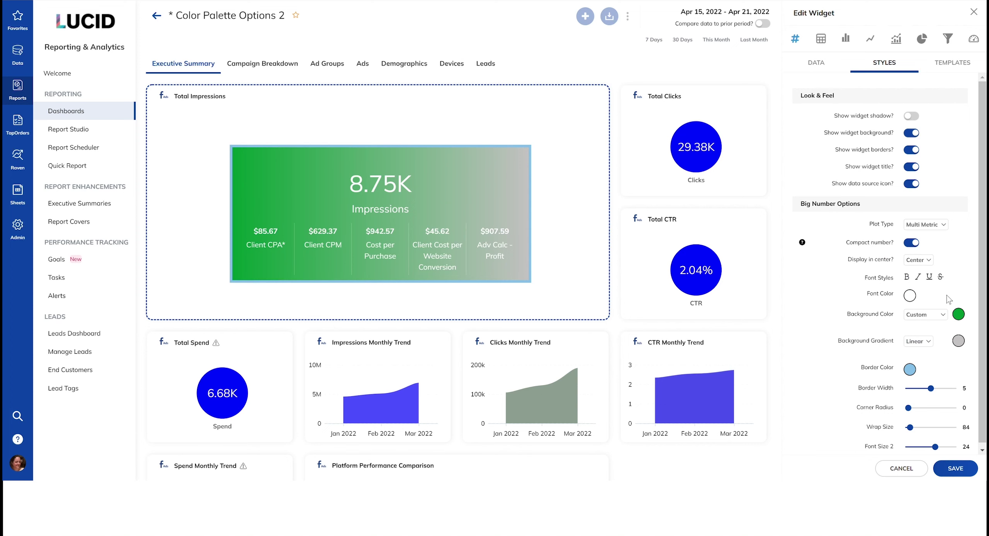